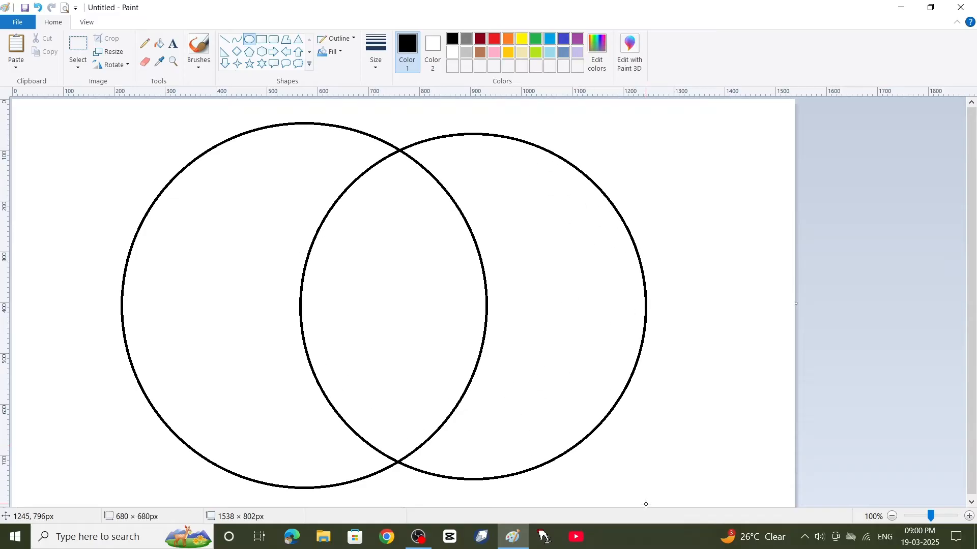
# Move the 680 × 680 px circle over the larger one to outline a crescent, then erase small gaps at both crossing points
pyautogui.moveTo(564, 381); pyautogui.dragTo(442, 370)
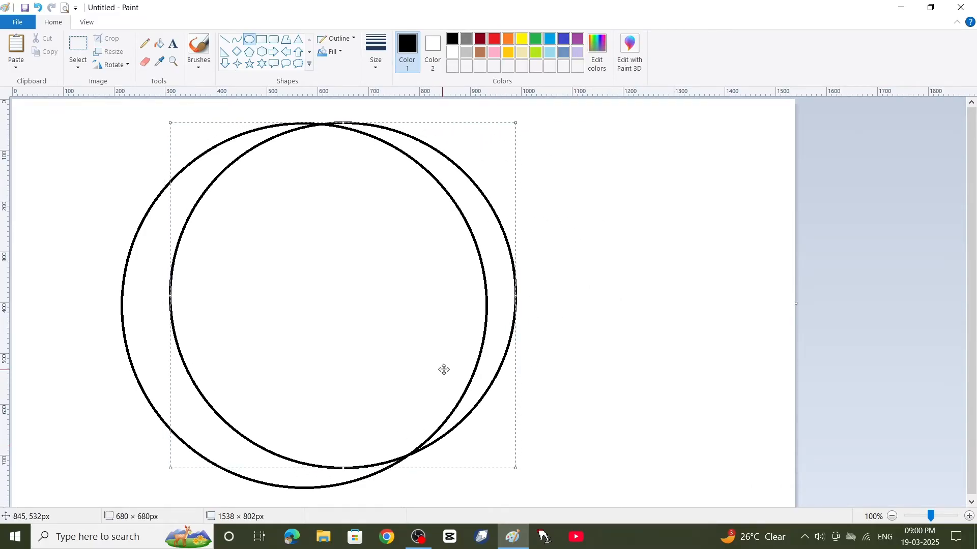
pyautogui.click(603, 346)
pyautogui.click(145, 62)
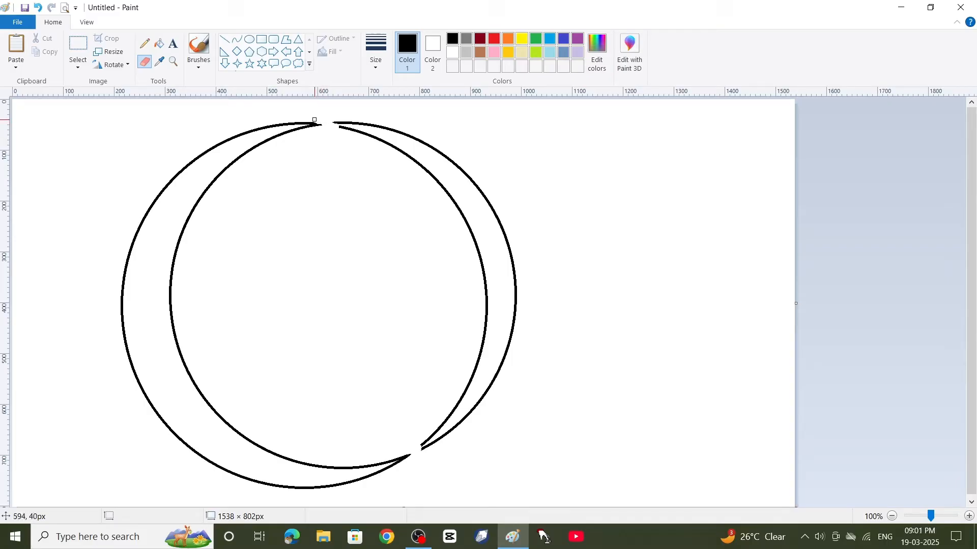
pyautogui.hotkey('ctrl', 'z')
# Fill the leftover arc outline on the right side of the circles with white, leaving only the crescent
pyautogui.click(159, 44)
pyautogui.click(452, 52)
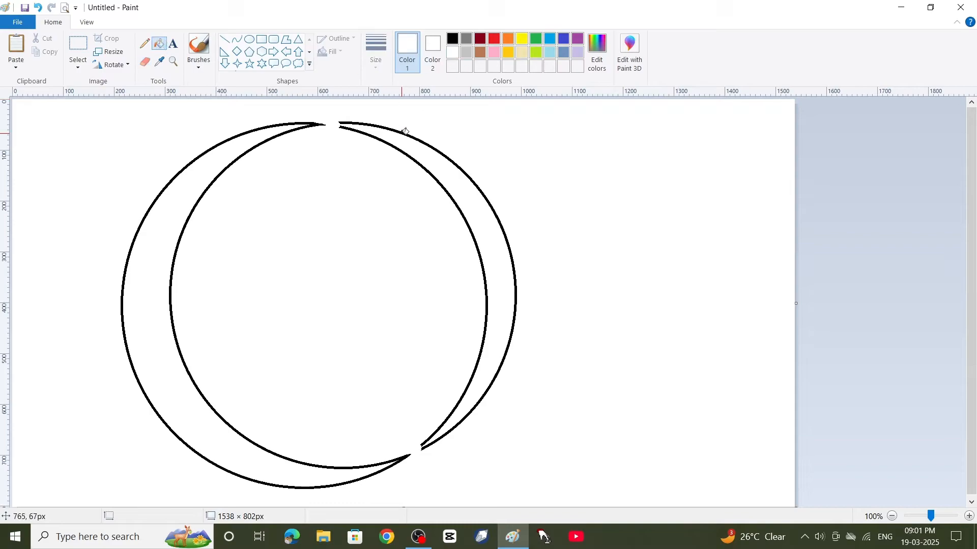
pyautogui.click(402, 133)
# Draw a black horizontal line about 178 px long starting from the crescent's lower inner edge
pyautogui.click(456, 40)
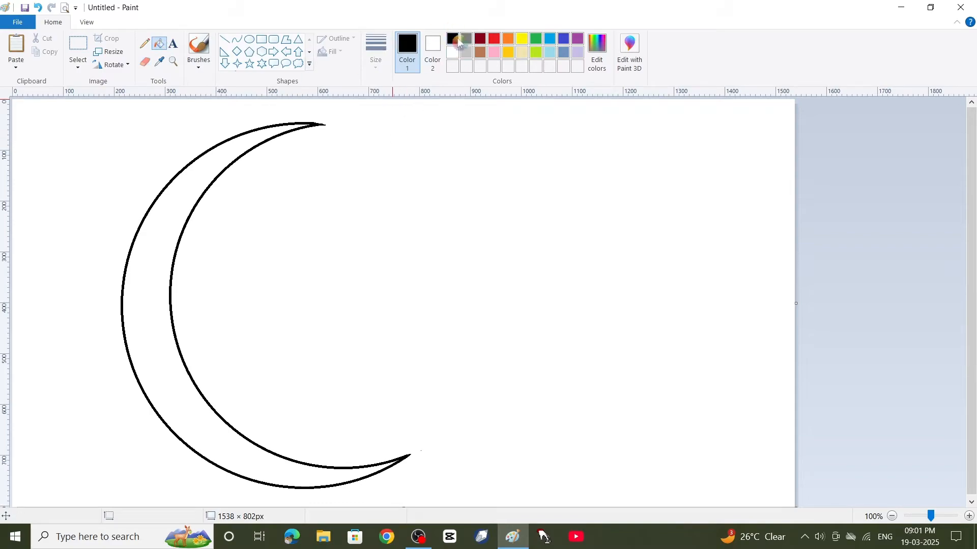
pyautogui.click(224, 40)
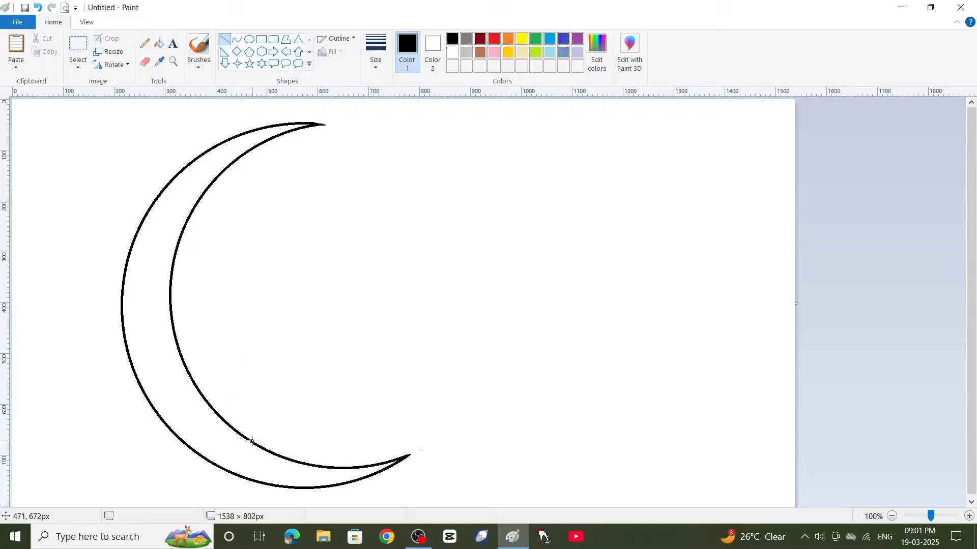
pyautogui.moveTo(252, 441); pyautogui.dragTo(342, 441)
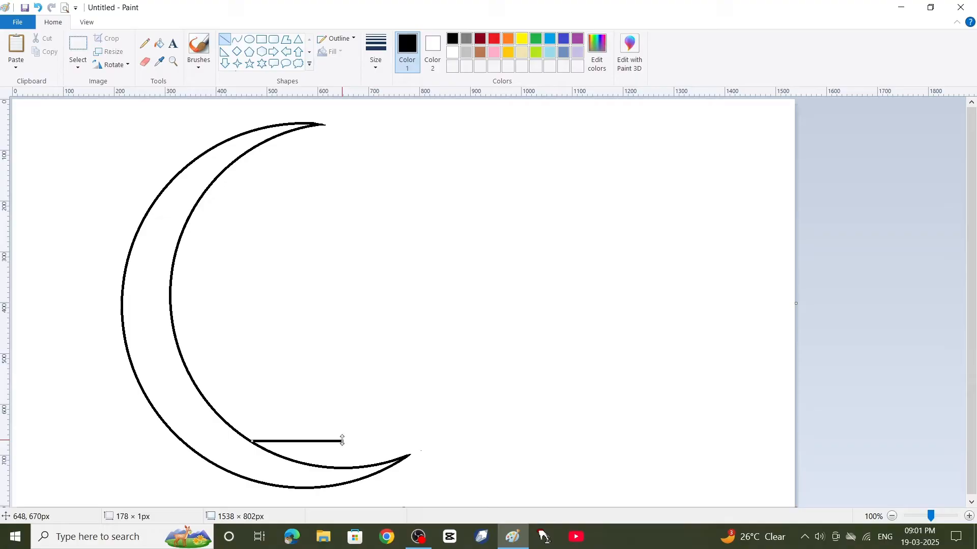
pyautogui.click(358, 417)
# Draw a second horizontal line about 330 px long above the first and nudge it to meet the crescent's inner edge
pyautogui.moveTo(201, 392)
pyautogui.mouseDown()
pyautogui.moveTo(382, 401)
pyautogui.moveTo(366, 400)
pyautogui.mouseUp()
pyautogui.press('Down')
pyautogui.press('Down')
pyautogui.press('Down')
pyautogui.press('Down')
pyautogui.press('Down')
pyautogui.press('Down')
pyautogui.press('Down')
pyautogui.press('Down')
pyautogui.press('Down')
pyautogui.press('Down')
pyautogui.press('Down')
pyautogui.press('Down')
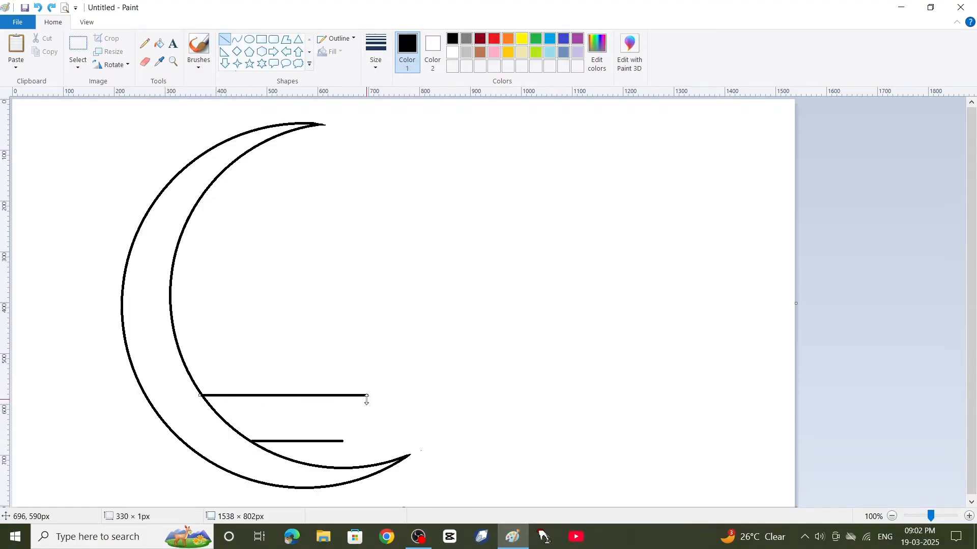
pyautogui.press('Right')
pyautogui.press('Right')
pyautogui.press('Right')
pyautogui.press('Right')
pyautogui.press('Up')
pyautogui.press('Up')
pyautogui.press('Up')
pyautogui.press('Up')
pyautogui.press('Up')
pyautogui.press('Right')
pyautogui.press('Right')
pyautogui.press('Right')
pyautogui.press('Right')
pyautogui.press('Right')
pyautogui.click(482, 392)
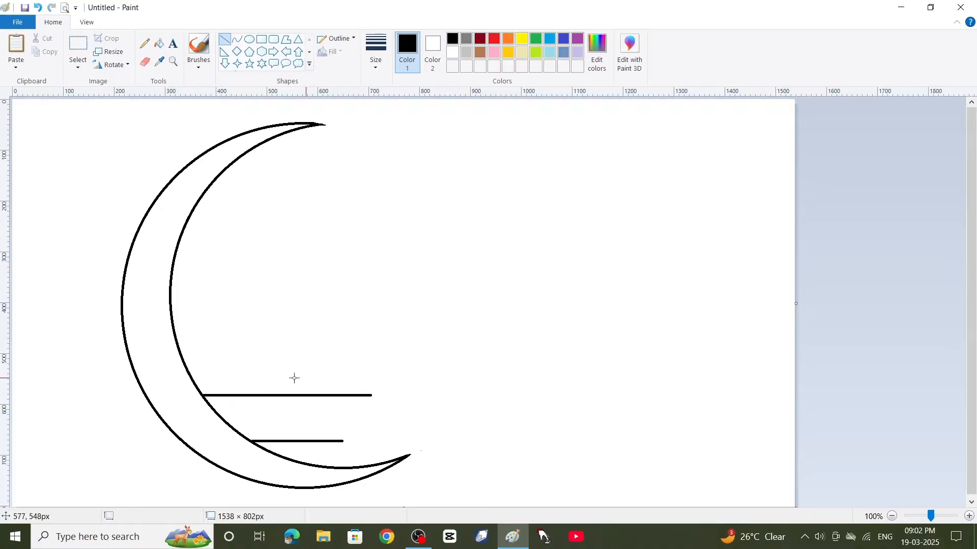
# Draw a third, longer horizontal line above the other two and nudge it to start at the crescent's inner edge
pyautogui.moveTo(176, 340); pyautogui.dragTo(407, 369)
pyautogui.press('Down')
pyautogui.press('Down')
pyautogui.press('Down')
pyautogui.press('Down')
pyautogui.press('Down')
pyautogui.click(493, 377)
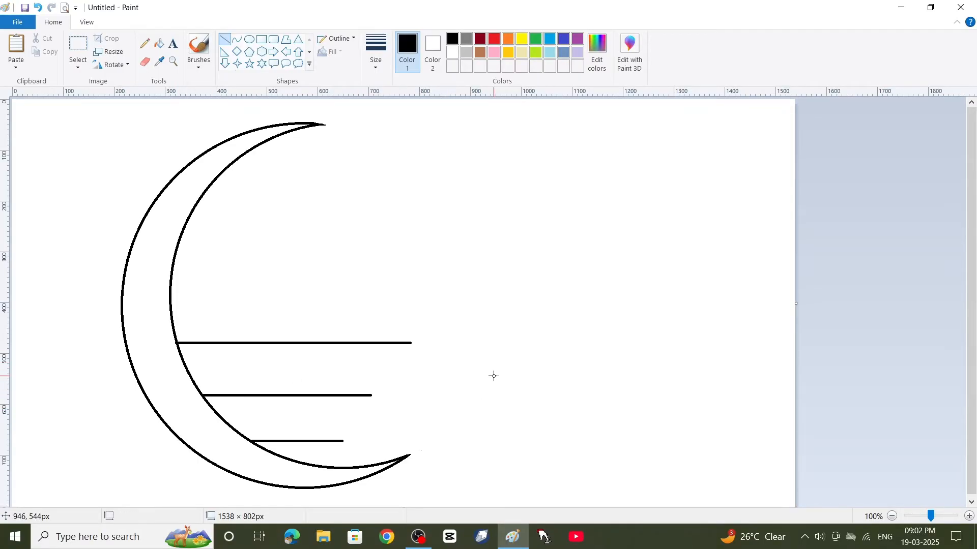
# Join the right ends of the three horizontal lines and the crescent's bottom with outward-bulging curves to form stacked tiers
pyautogui.click(236, 39)
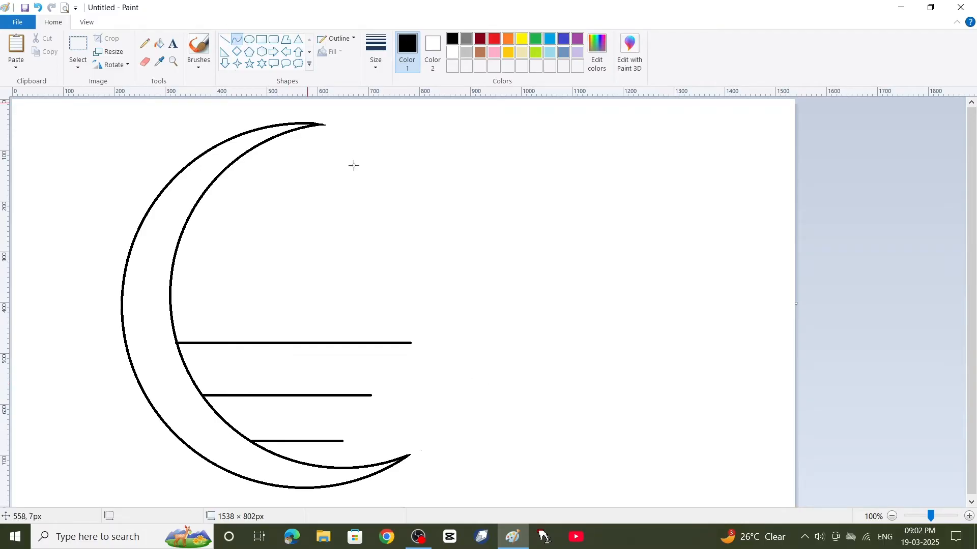
pyautogui.moveTo(412, 344)
pyautogui.mouseDown()
pyautogui.moveTo(371, 395)
pyautogui.moveTo(415, 357)
pyautogui.moveTo(342, 442)
pyautogui.mouseUp()
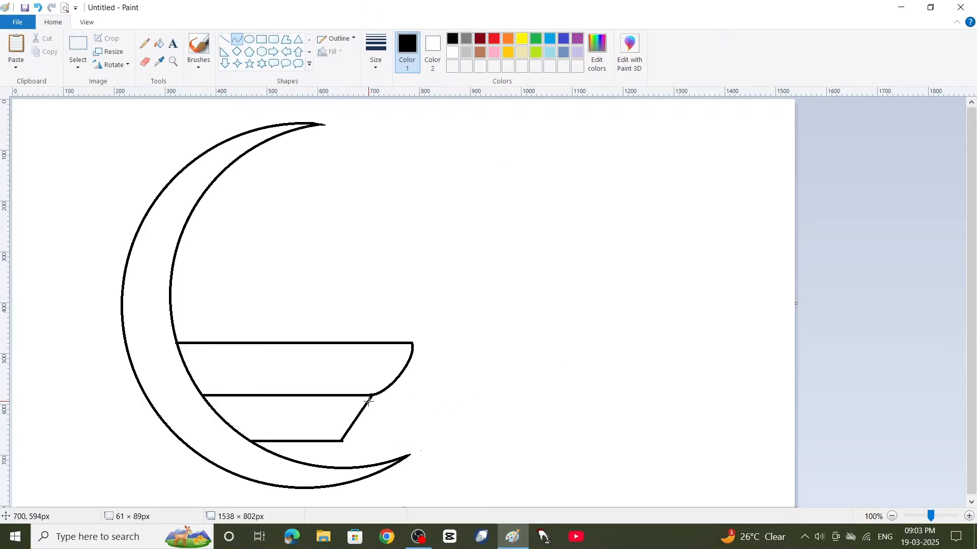
pyautogui.moveTo(368, 402); pyautogui.dragTo(345, 451)
pyautogui.click(345, 465)
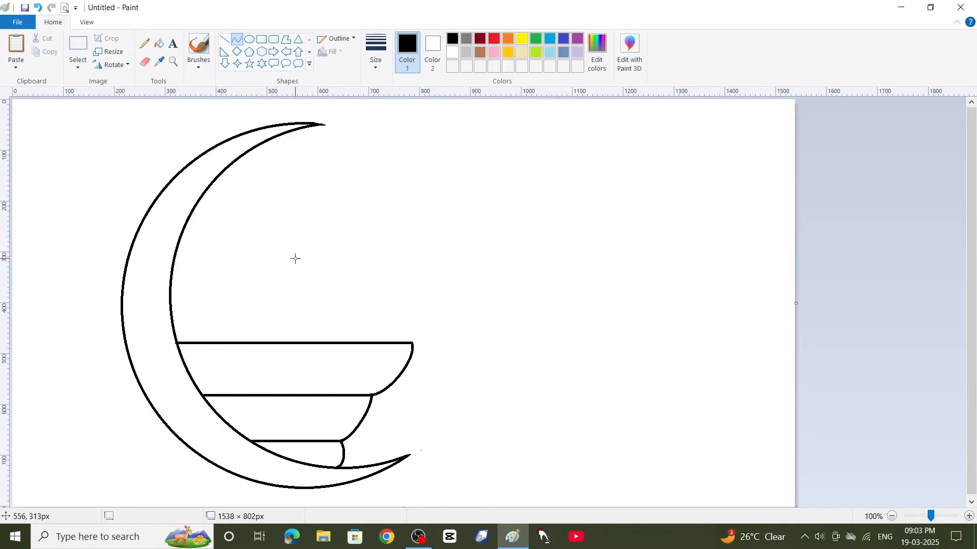
# Draw a rectangle about 133 × 169 px standing on the middle of the top tier
pyautogui.click(262, 39)
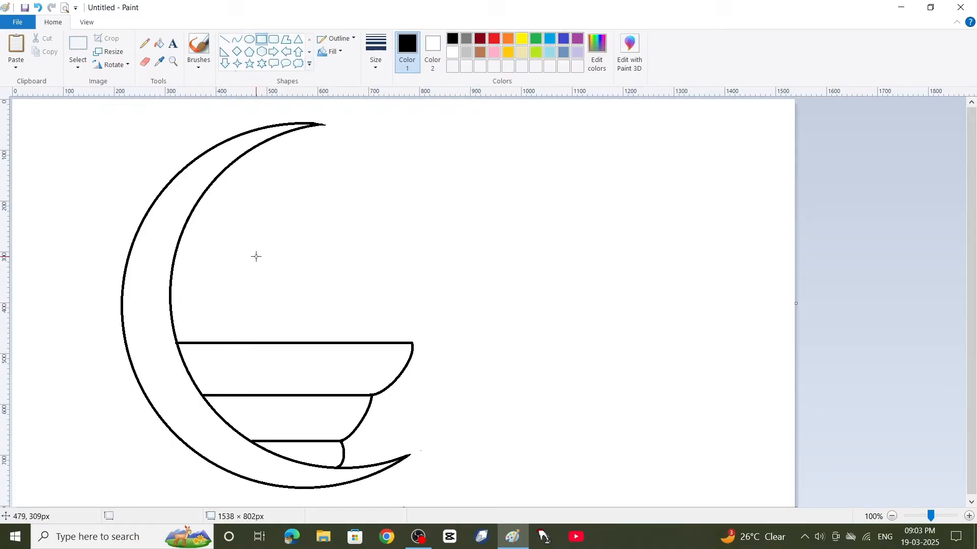
pyautogui.moveTo(269, 257); pyautogui.dragTo(336, 343)
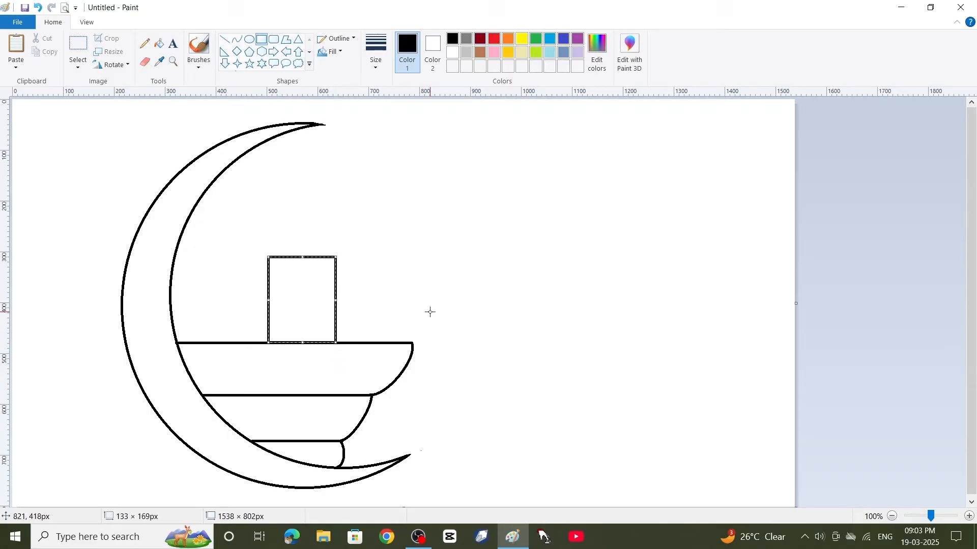
pyautogui.click(453, 258)
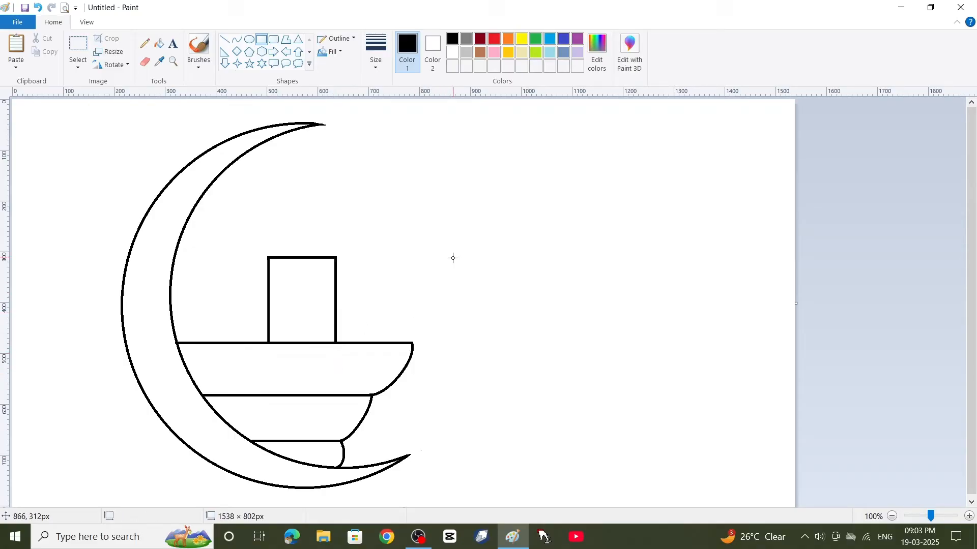
# Select the top edge of the rectangle and delete it, leaving the two side lines
pyautogui.click(78, 45)
pyautogui.moveTo(251, 235); pyautogui.dragTo(364, 260)
pyautogui.press('Delete')
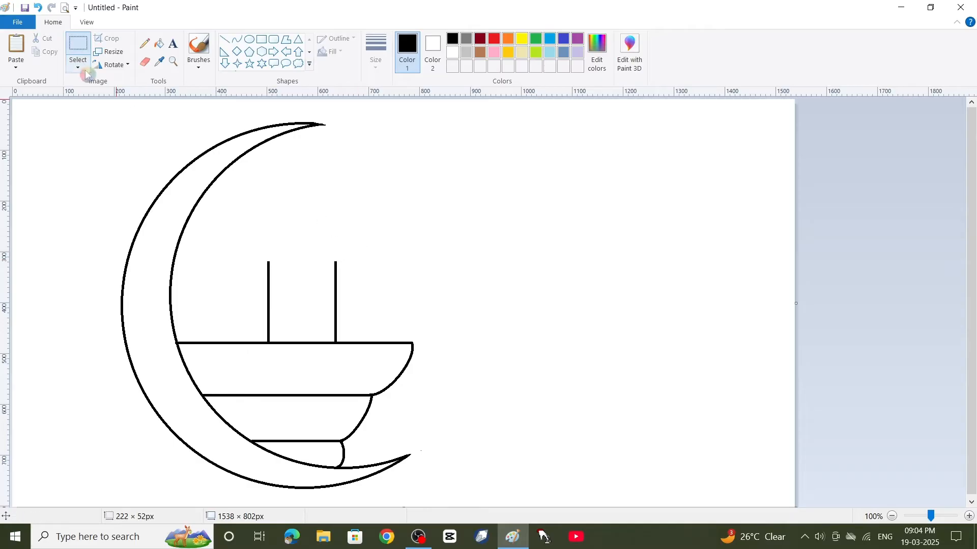
# Draw a rounded arch with the Curve tool joining the upper ends of the two vertical lines
pyautogui.click(237, 39)
pyautogui.moveTo(268, 262)
pyautogui.mouseDown()
pyautogui.moveTo(335, 272)
pyautogui.moveTo(273, 227)
pyautogui.moveTo(327, 221)
pyautogui.mouseUp()
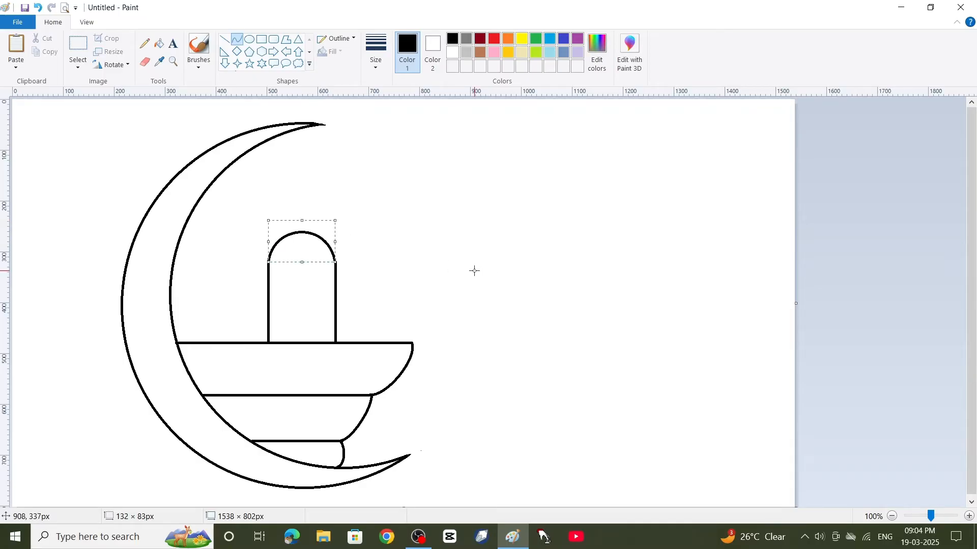
pyautogui.click(466, 285)
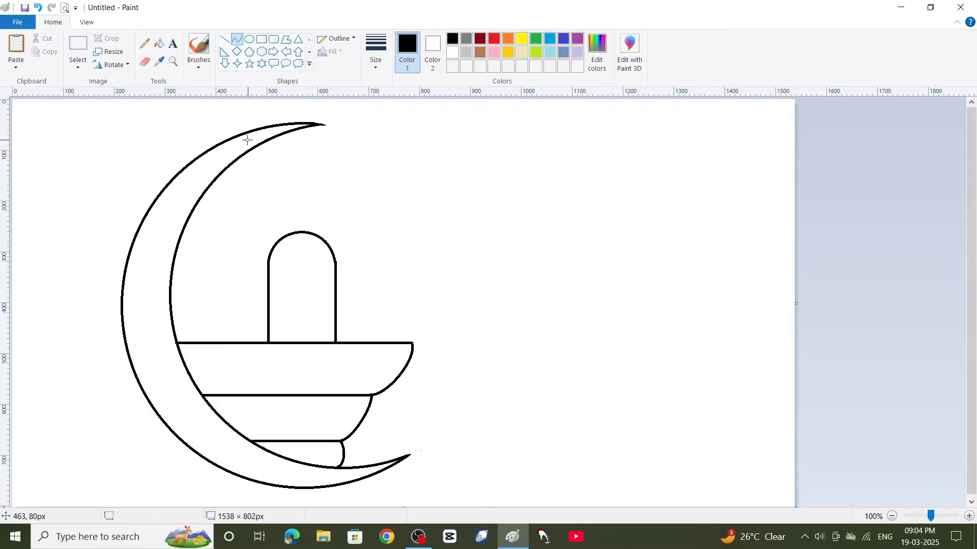
# Draw a horizontal line about 73 px long inside the arched shape, below the arch
pyautogui.click(174, 61)
pyautogui.click(345, 303)
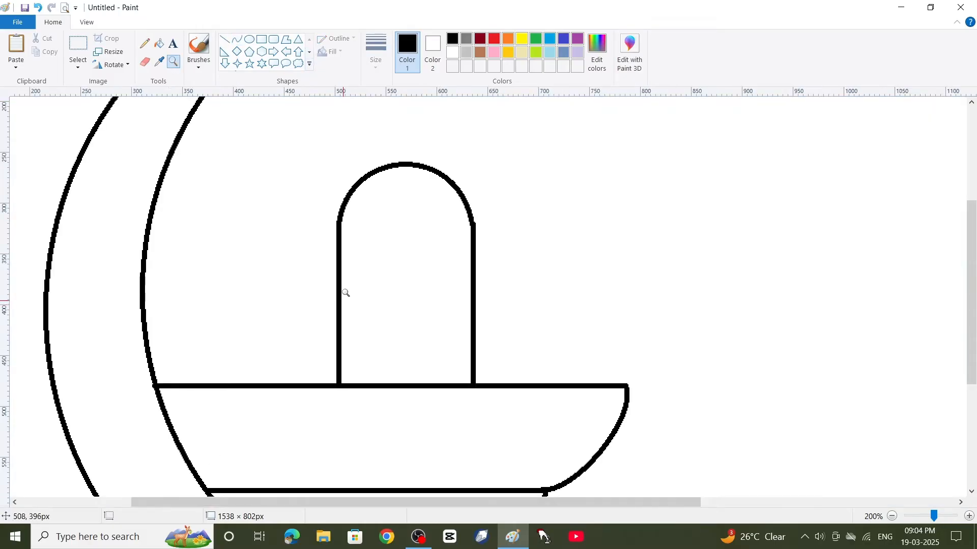
pyautogui.click(236, 39)
pyautogui.click(224, 39)
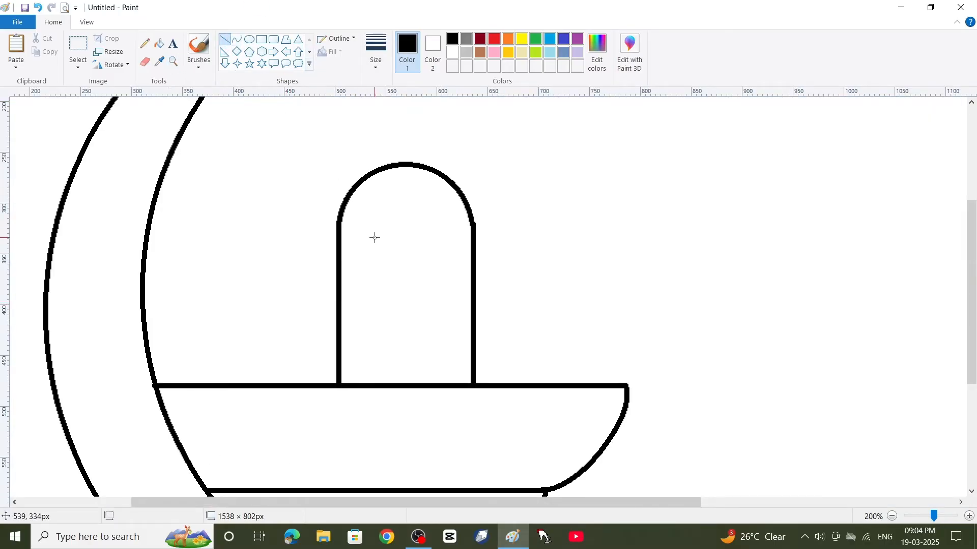
pyautogui.moveTo(371, 255); pyautogui.dragTo(447, 255)
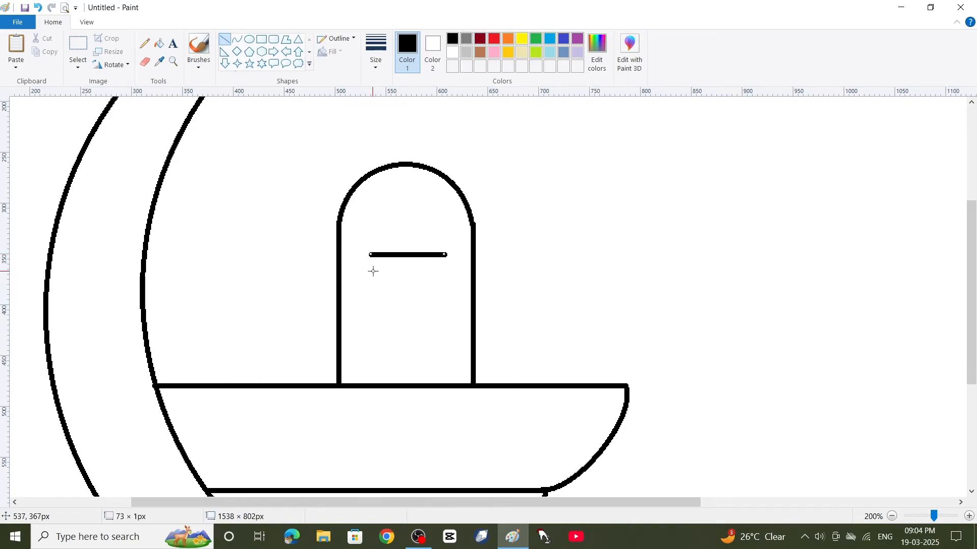
# Copy the short line inside the arch and paste it twice below the original as evenly spaced parallel lines
pyautogui.click(78, 45)
pyautogui.moveTo(358, 242); pyautogui.dragTo(460, 275)
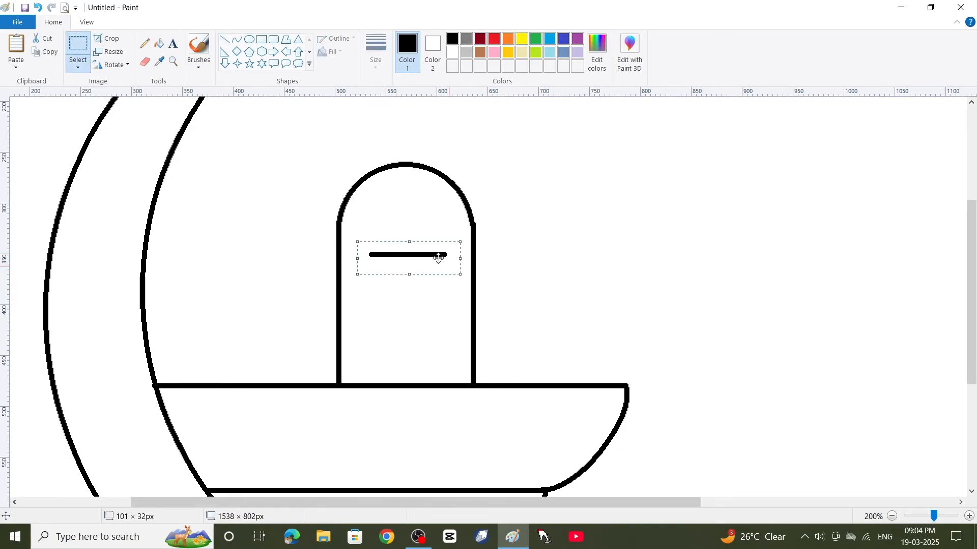
pyautogui.click(2, 48)
pyautogui.moveTo(59, 113); pyautogui.dragTo(406, 281)
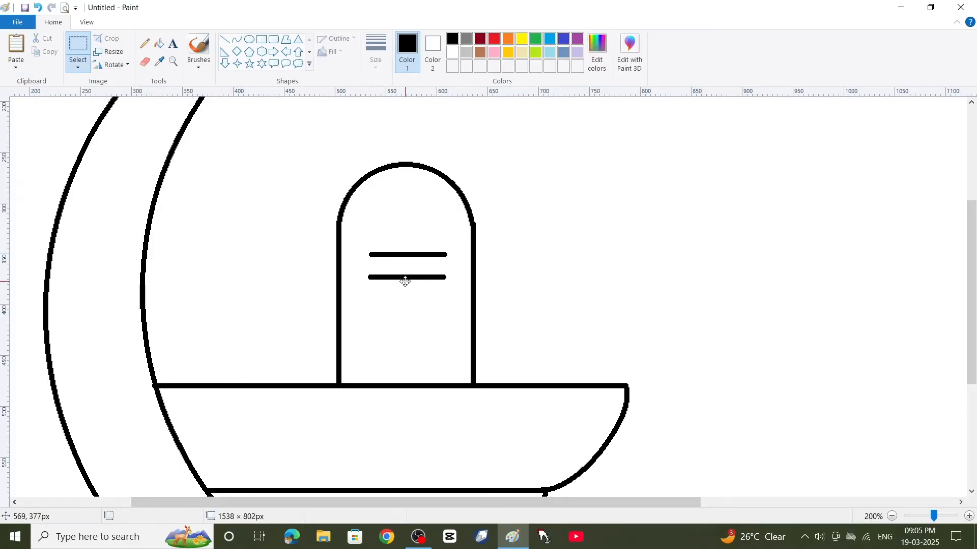
pyautogui.click(15, 48)
pyautogui.moveTo(68, 114); pyautogui.dragTo(411, 303)
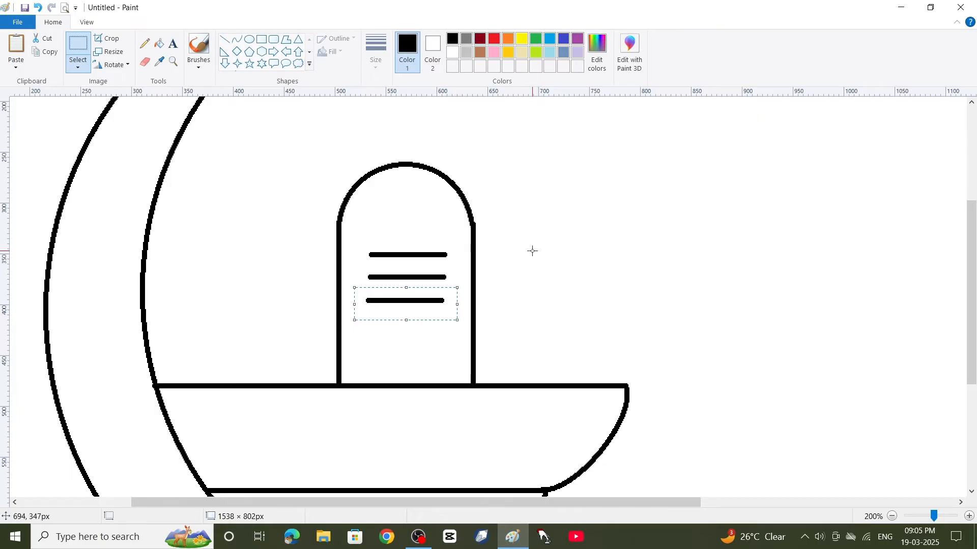
pyautogui.click(288, 100)
# Close both ends of the three short lines with small outward curves, forming two stacked rounded bars
pyautogui.click(237, 39)
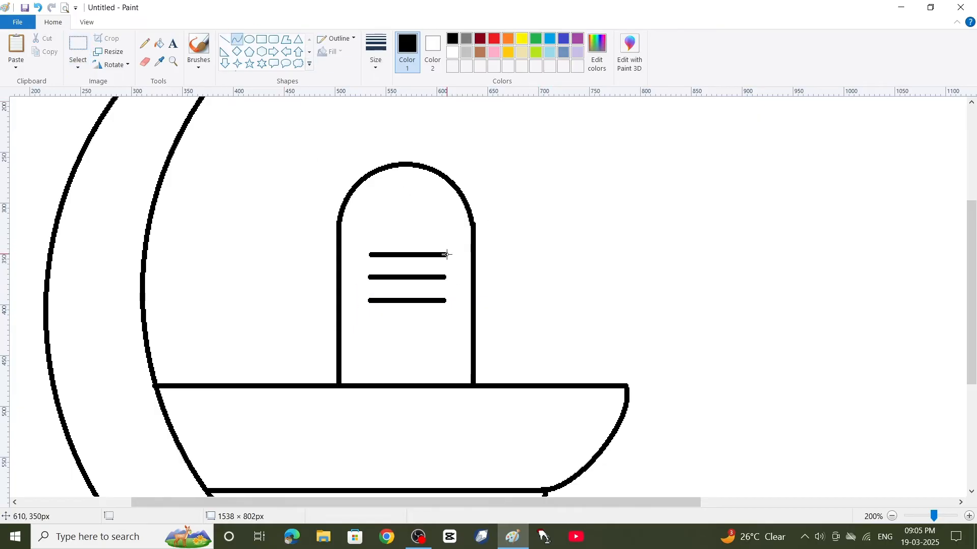
pyautogui.moveTo(444, 255); pyautogui.dragTo(444, 276)
pyautogui.moveTo(445, 257)
pyautogui.mouseDown()
pyautogui.moveTo(457, 261)
pyautogui.moveTo(448, 300)
pyautogui.moveTo(456, 285)
pyautogui.moveTo(458, 301)
pyautogui.mouseUp()
pyautogui.click(510, 276)
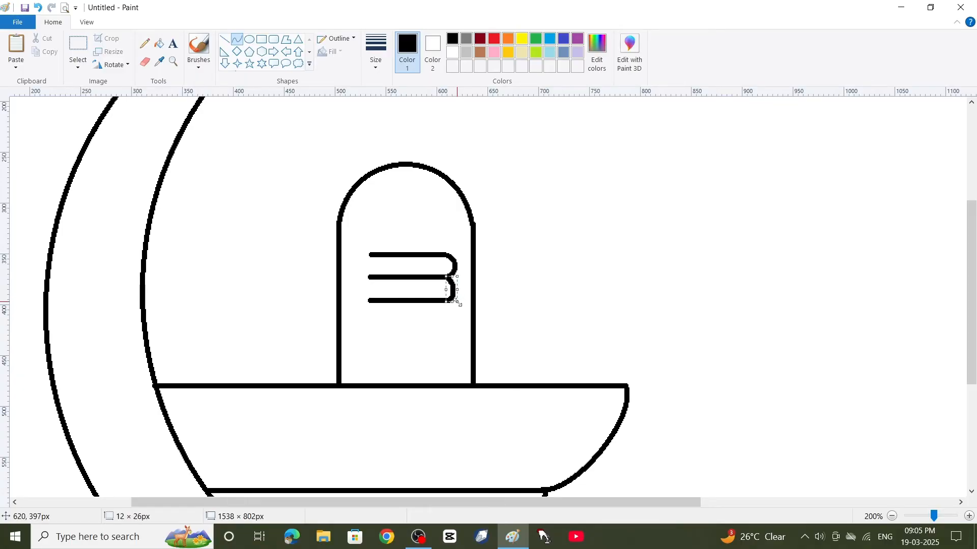
pyautogui.click(548, 270)
pyautogui.moveTo(369, 253)
pyautogui.mouseDown()
pyautogui.moveTo(371, 276)
pyautogui.moveTo(356, 258)
pyautogui.moveTo(366, 293)
pyautogui.mouseUp()
pyautogui.click(560, 273)
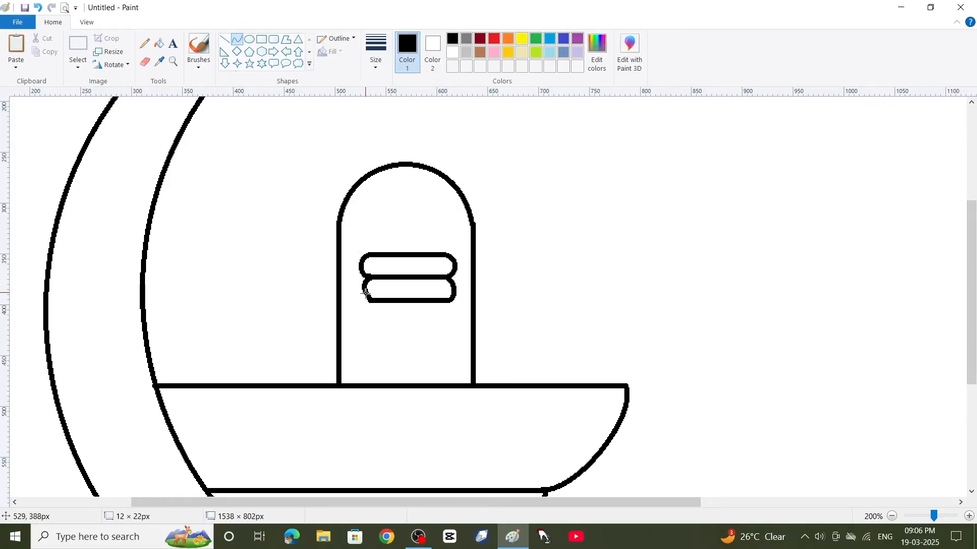
pyautogui.click(588, 290)
# Draw a solid black-filled circle about 14 × 14 px and nudge it to the centre of the two rounded bars
pyautogui.click(249, 40)
pyautogui.click(433, 48)
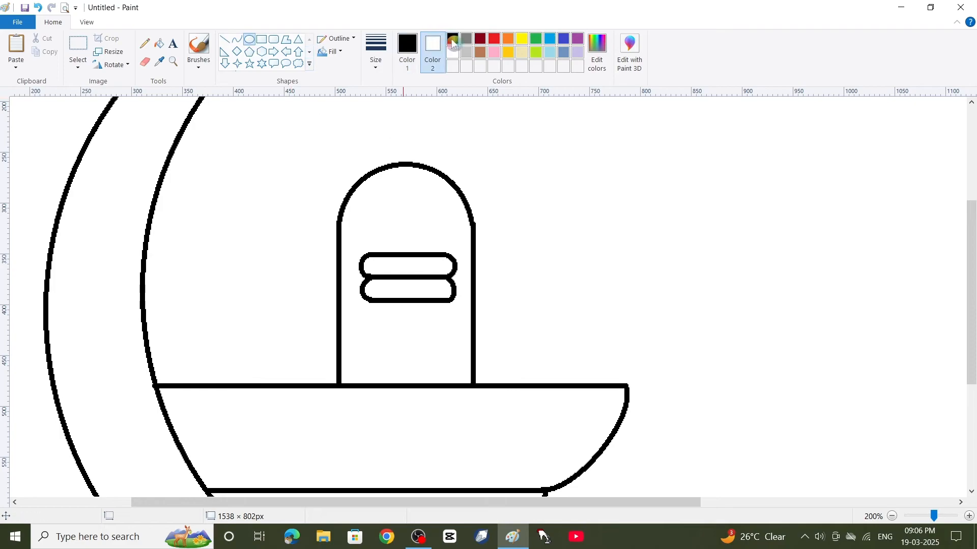
pyautogui.click(453, 38)
pyautogui.click(333, 51)
pyautogui.click(346, 79)
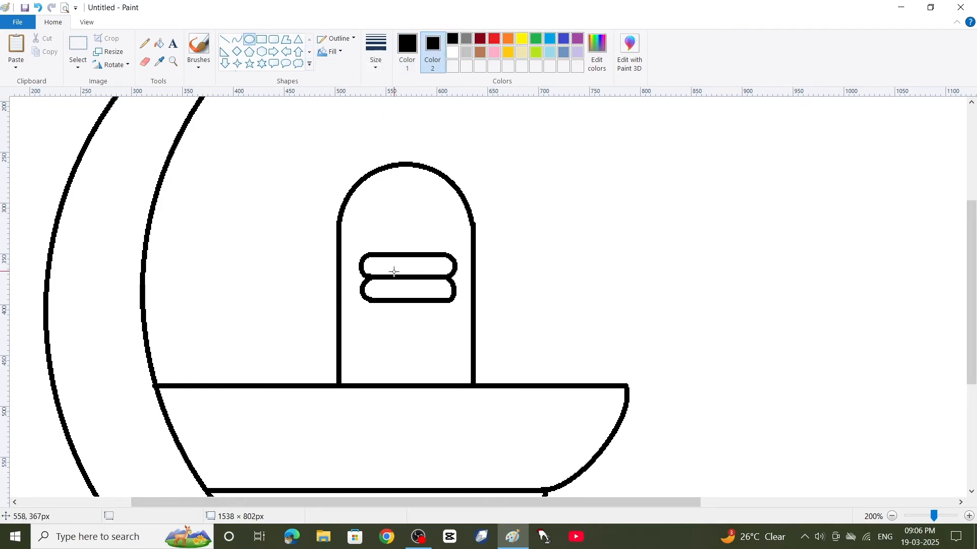
pyautogui.moveTo(393, 271); pyautogui.dragTo(407, 286)
pyautogui.press('Right')
pyautogui.press('Right')
pyautogui.press('Right')
pyautogui.press('Right')
pyautogui.press('Right')
pyautogui.press('Right')
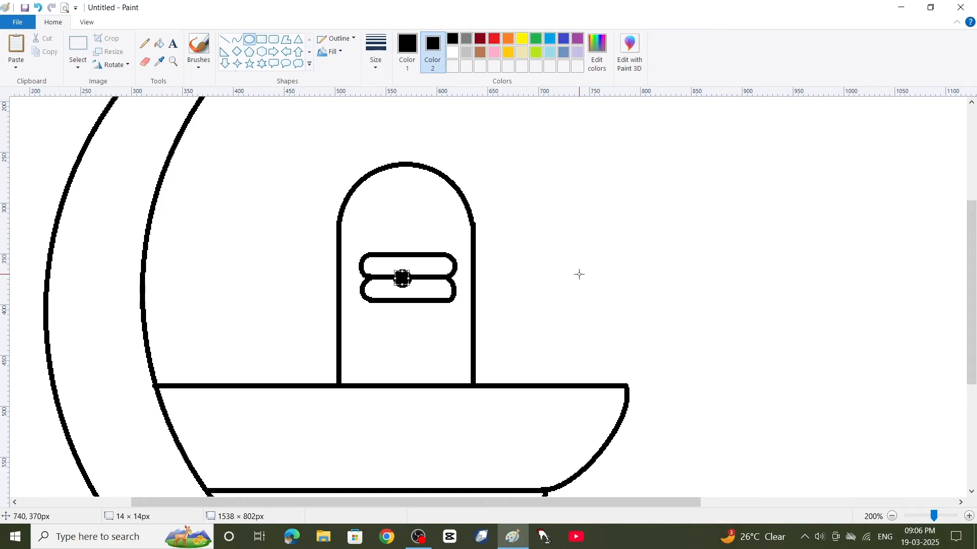
pyautogui.press('Up')
pyautogui.press('Up')
pyautogui.press('Up')
pyautogui.click(579, 273)
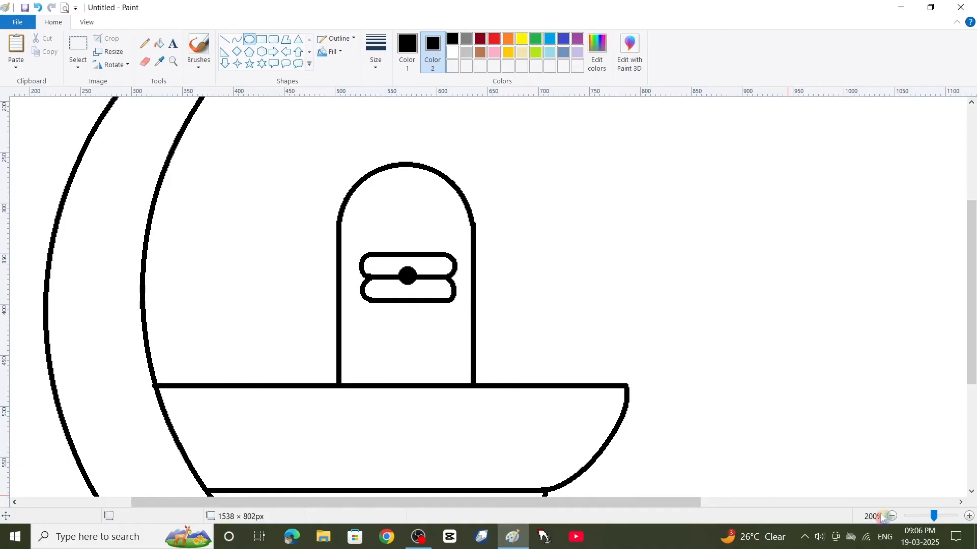
# Draw a long near-vertical line with a short slanted line at its lower end in the empty area right of the crescent
pyautogui.click(891, 516)
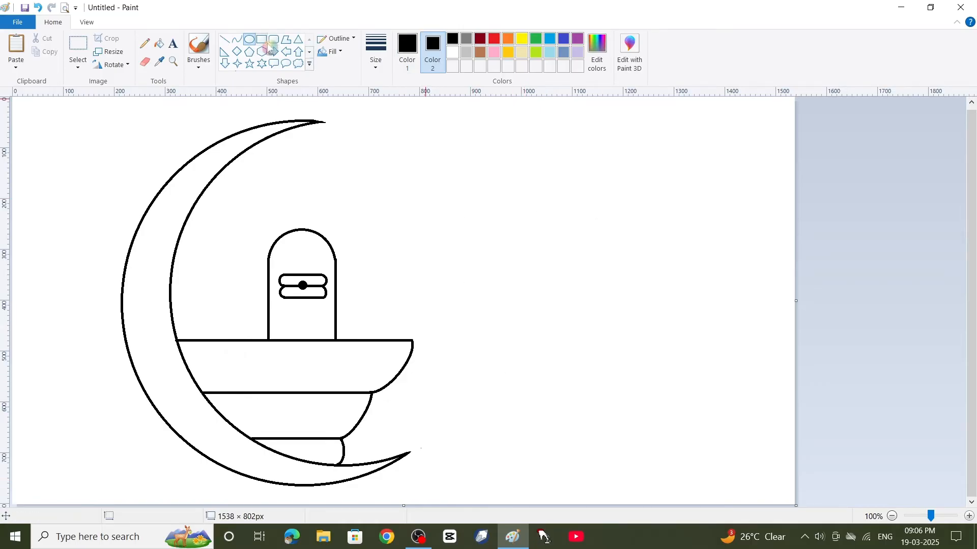
pyautogui.click(225, 40)
pyautogui.moveTo(541, 175)
pyautogui.mouseDown()
pyautogui.moveTo(533, 260)
pyautogui.moveTo(546, 289)
pyautogui.mouseUp()
# Draw a tall curve about 204 px high beside the near-vertical line, bending its lower part outward to the left
pyautogui.click(237, 39)
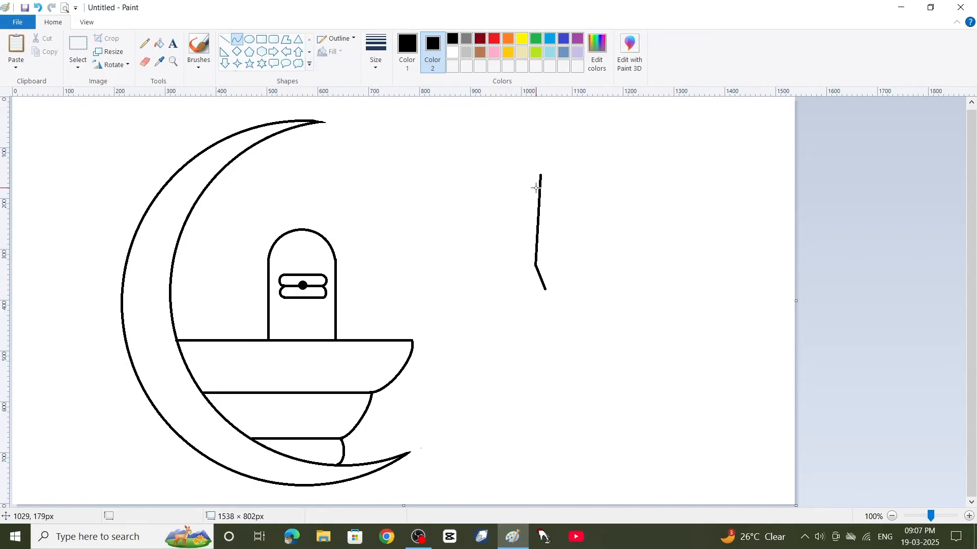
pyautogui.moveTo(526, 183); pyautogui.dragTo(511, 287)
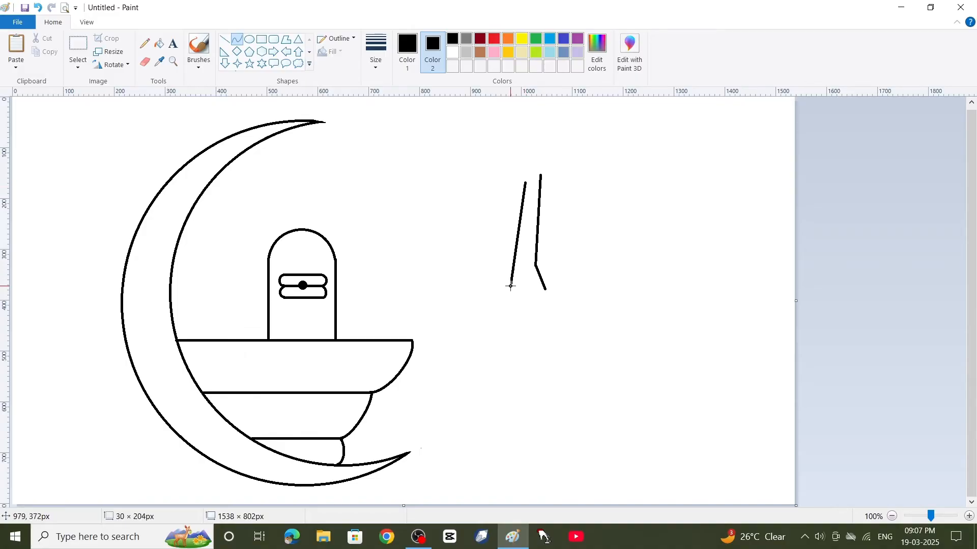
pyautogui.moveTo(527, 192); pyautogui.dragTo(463, 253)
pyautogui.click(569, 257)
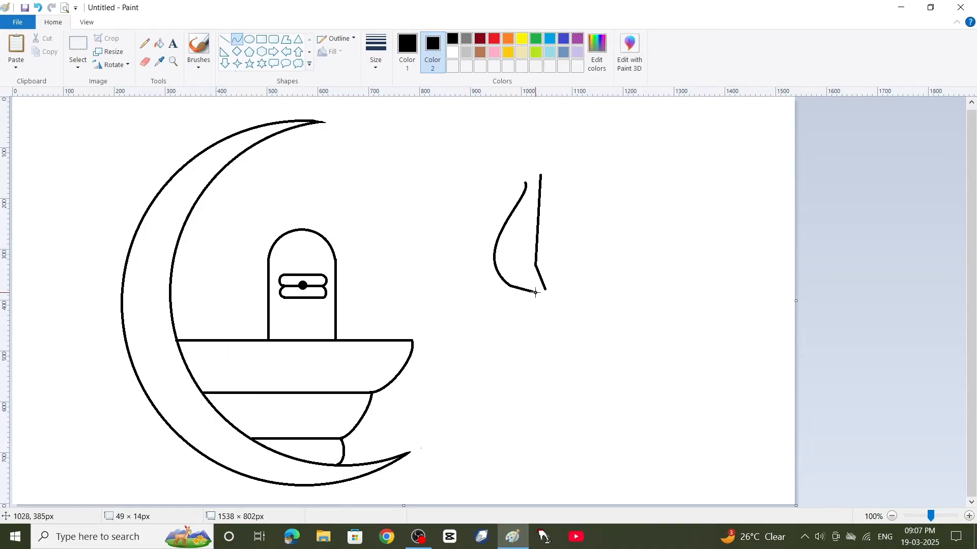
# Join the inner curve to the slanted line's lower end and draw a second, wider curve around its outside from the same upper tip
pyautogui.moveTo(536, 292)
pyautogui.mouseDown()
pyautogui.moveTo(520, 289)
pyautogui.moveTo(545, 290)
pyautogui.moveTo(519, 294)
pyautogui.moveTo(545, 297)
pyautogui.mouseUp()
pyautogui.hotkey('ctrl', 'z')
pyautogui.moveTo(526, 182); pyautogui.dragTo(486, 283)
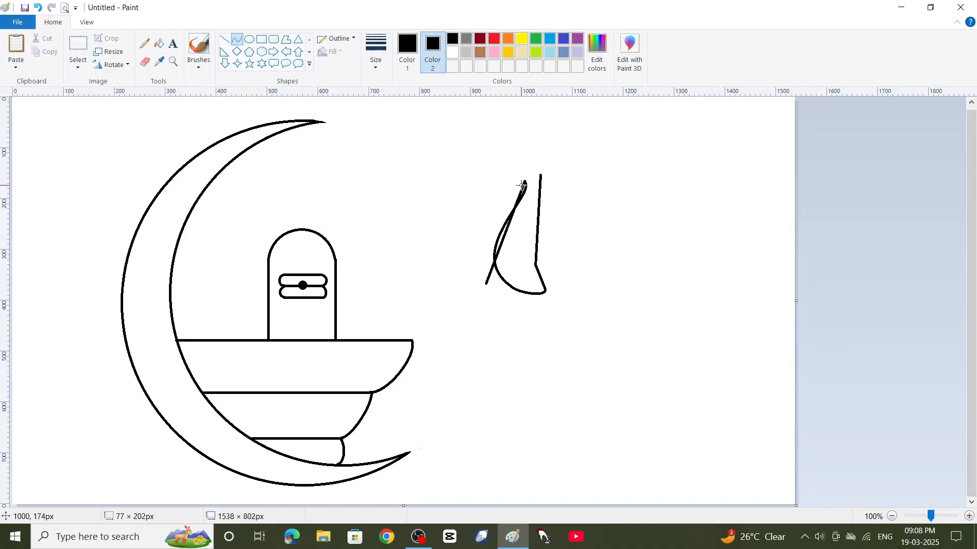
pyautogui.moveTo(522, 186); pyautogui.dragTo(463, 237)
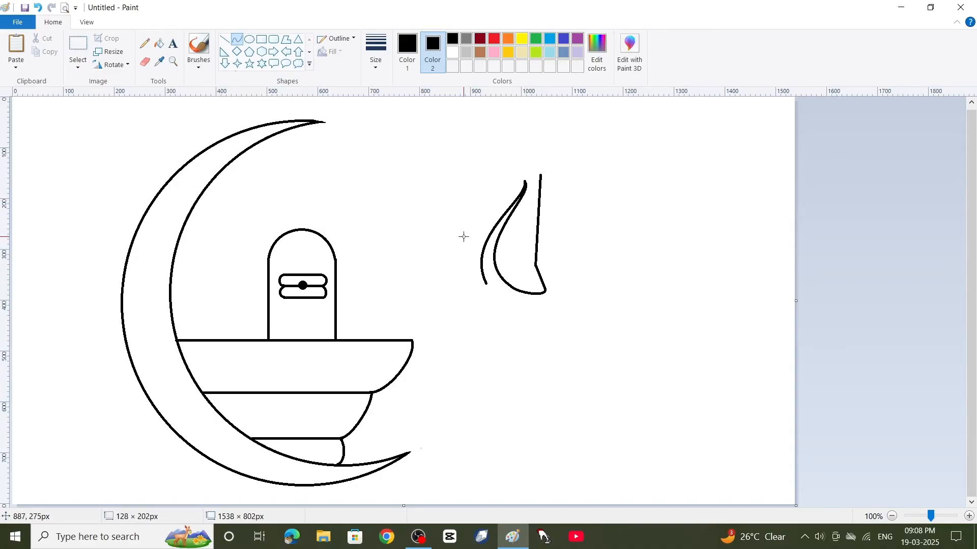
pyautogui.click(464, 238)
pyautogui.moveTo(485, 285); pyautogui.dragTo(519, 315)
pyautogui.click(518, 315)
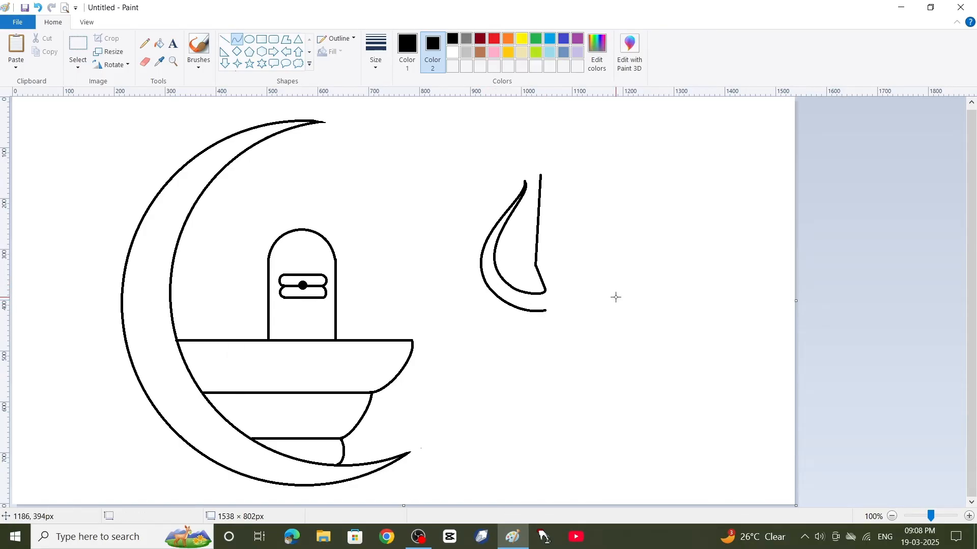
# Draw a vertical line about 158 px long straight down from the outer curve's lower end
pyautogui.click(224, 39)
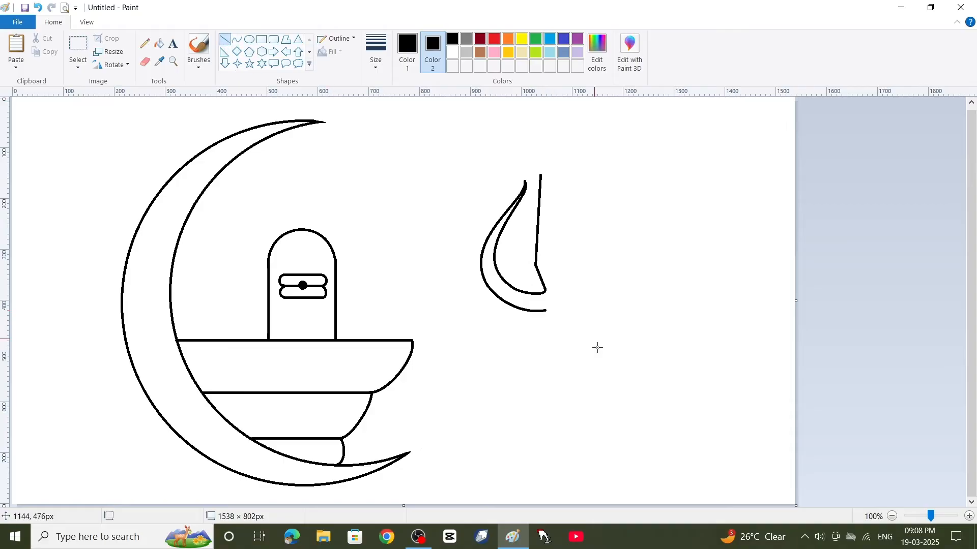
pyautogui.moveTo(546, 310); pyautogui.dragTo(546, 390)
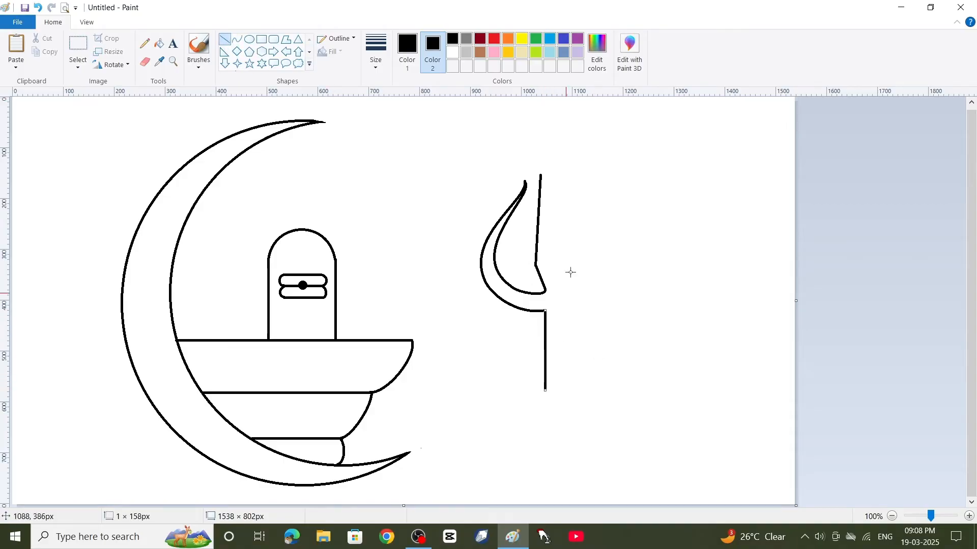
pyautogui.hotkey('ctrl', 'a')
pyautogui.hotkey('ctrl', 'z')
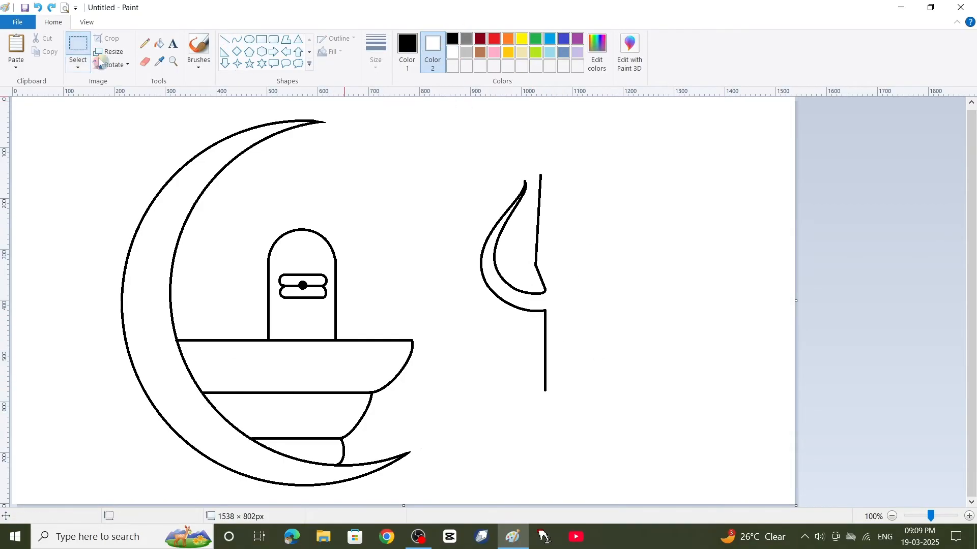
# Copy the half-trident drawing with a selection of about 304 × 507 px and paste a duplicate beside the original
pyautogui.moveTo(435, 153); pyautogui.dragTo(590, 411)
pyautogui.click(46, 51)
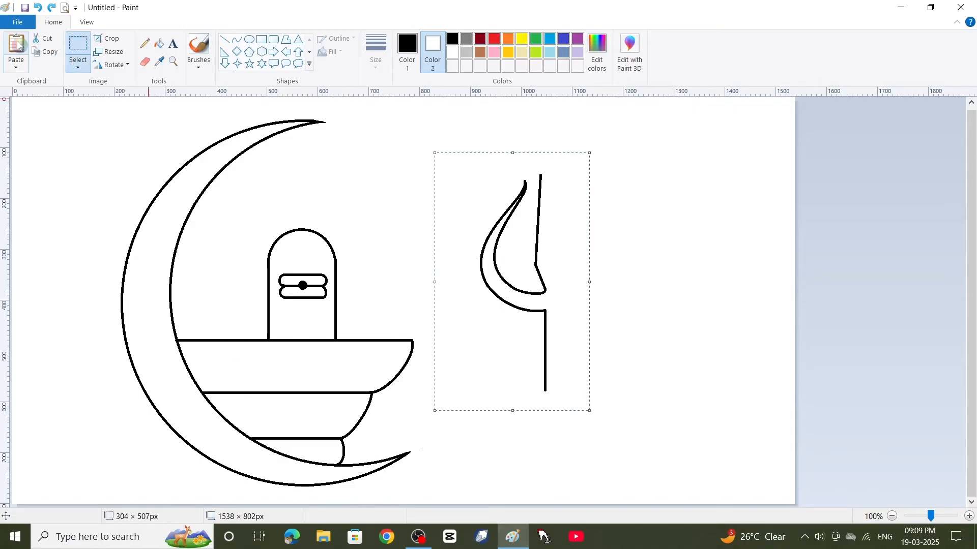
pyautogui.click(16, 48)
pyautogui.moveTo(117, 198); pyautogui.dragTo(655, 284)
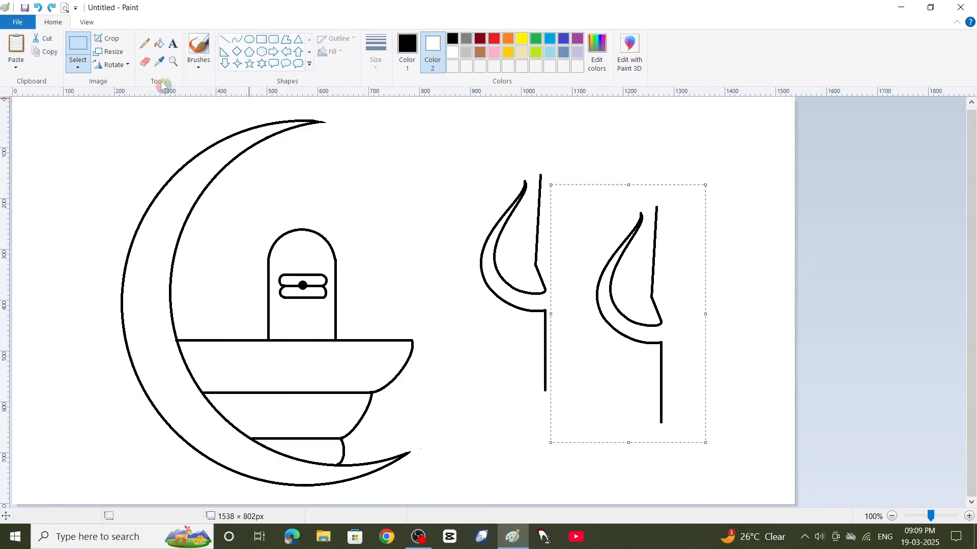
# Make the selection transparent, flip the pasted half-trident horizontally and move it against the original to form a symmetrical trident
pyautogui.click(78, 66)
pyautogui.click(102, 183)
pyautogui.click(78, 66)
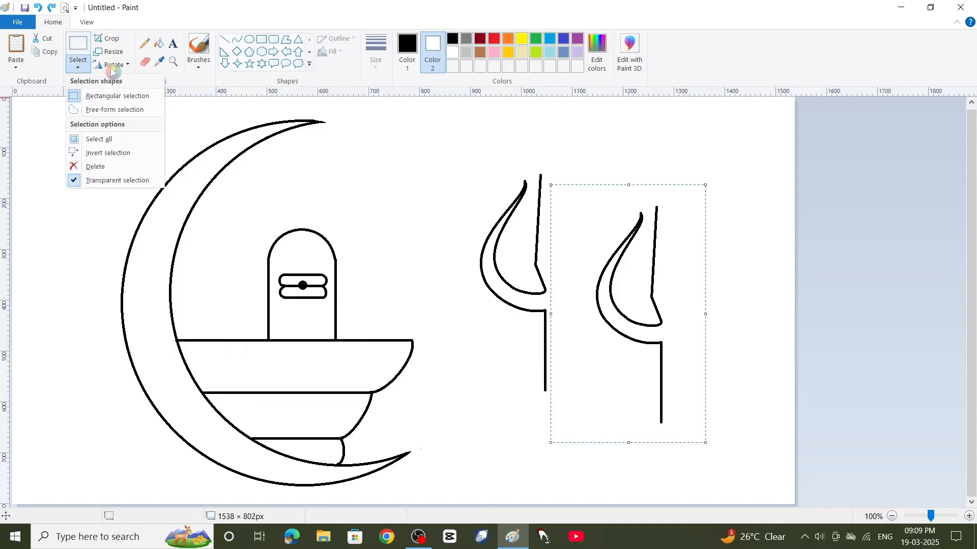
pyautogui.click(113, 64)
pyautogui.click(130, 135)
pyautogui.moveTo(606, 279); pyautogui.dragTo(570, 246)
pyautogui.click(79, 47)
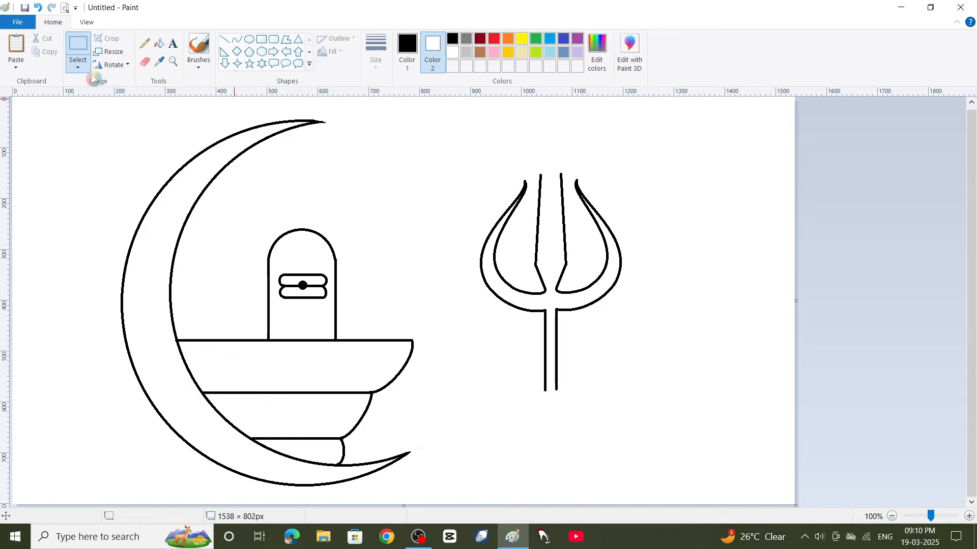
# Erase both lines of the trident's open middle prong together with their slanted lower ends
pyautogui.click(145, 62)
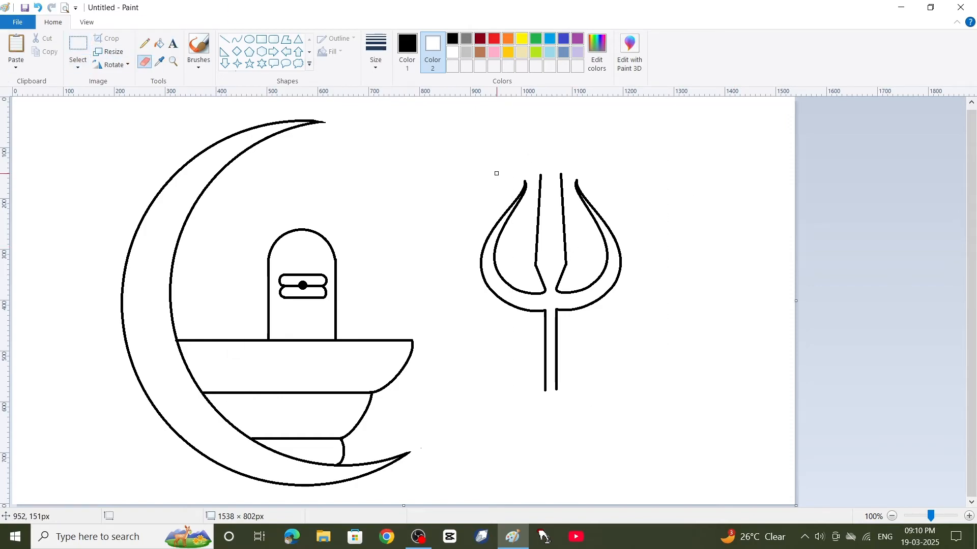
pyautogui.moveTo(540, 173); pyautogui.dragTo(542, 284)
pyautogui.moveTo(559, 168); pyautogui.dragTo(561, 275)
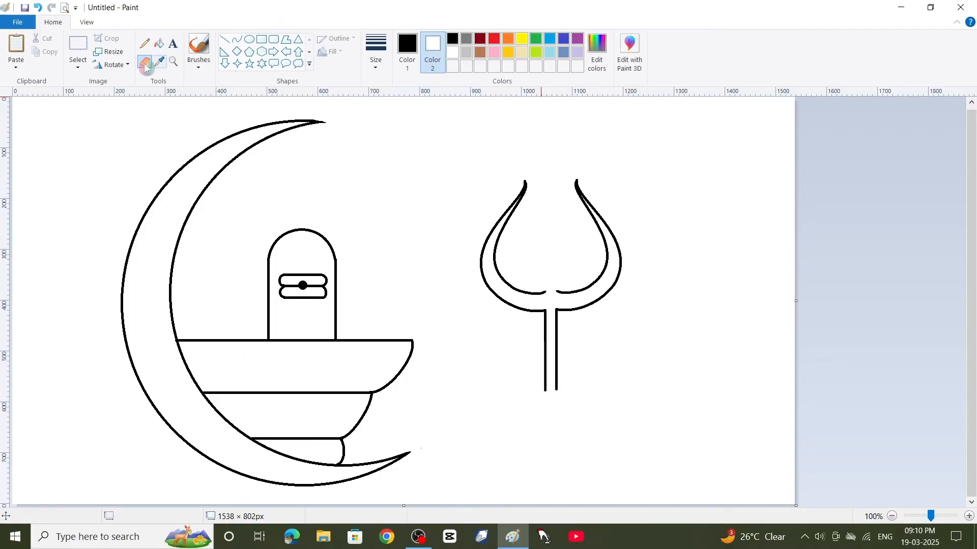
# Draw a pointed middle prong with straight lines meeting at a top tip and tapering inward to the two side curves
pyautogui.click(224, 39)
pyautogui.moveTo(548, 162)
pyautogui.mouseDown()
pyautogui.moveTo(532, 265)
pyautogui.moveTo(546, 293)
pyautogui.mouseUp()
pyautogui.moveTo(548, 162); pyautogui.dragTo(565, 271)
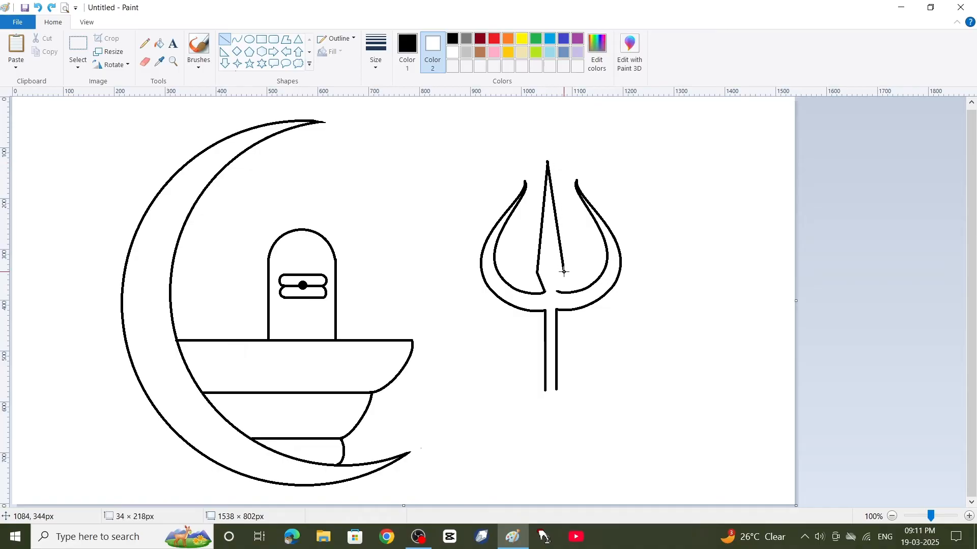
pyautogui.hotkey('ctrl', 'z')
pyautogui.moveTo(563, 270); pyautogui.dragTo(558, 290)
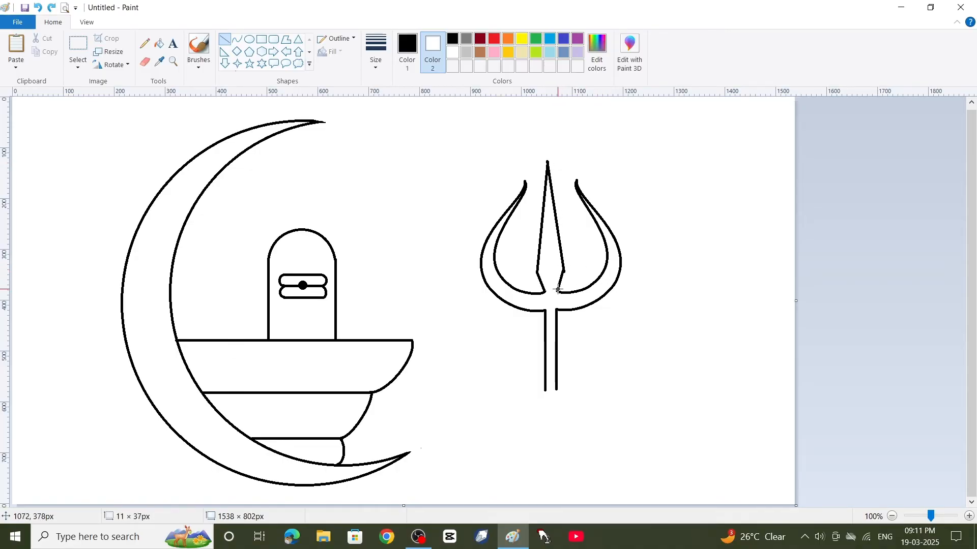
pyautogui.click(867, 233)
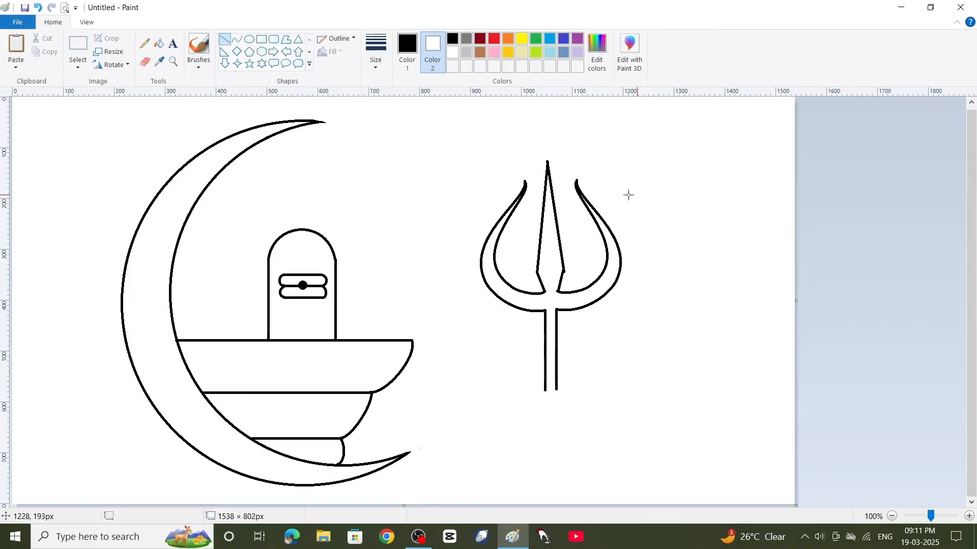
# Select the whole trident and move it so its shaft stands on the upper tier beside the arched structure
pyautogui.click(78, 47)
pyautogui.moveTo(461, 134); pyautogui.dragTo(658, 434)
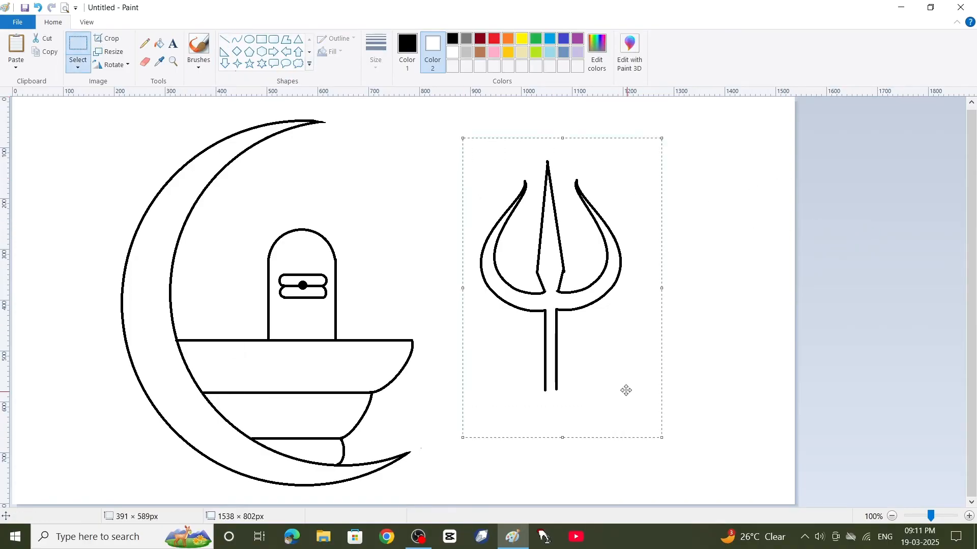
pyautogui.moveTo(625, 390); pyautogui.dragTo(474, 333)
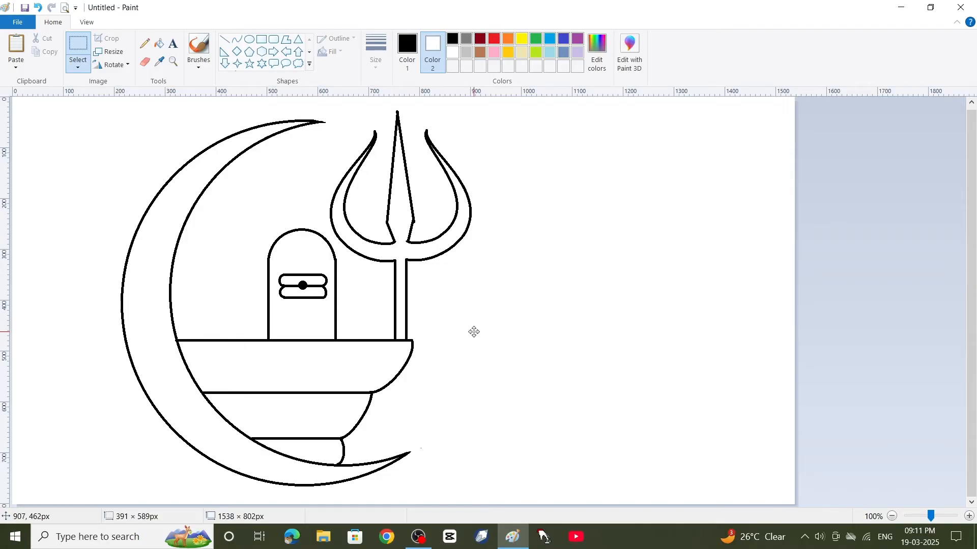
pyautogui.moveTo(474, 332)
pyautogui.mouseDown()
pyautogui.moveTo(473, 323)
pyautogui.moveTo(615, 332)
pyautogui.moveTo(514, 322)
pyautogui.moveTo(466, 331)
pyautogui.mouseUp()
pyautogui.click(649, 318)
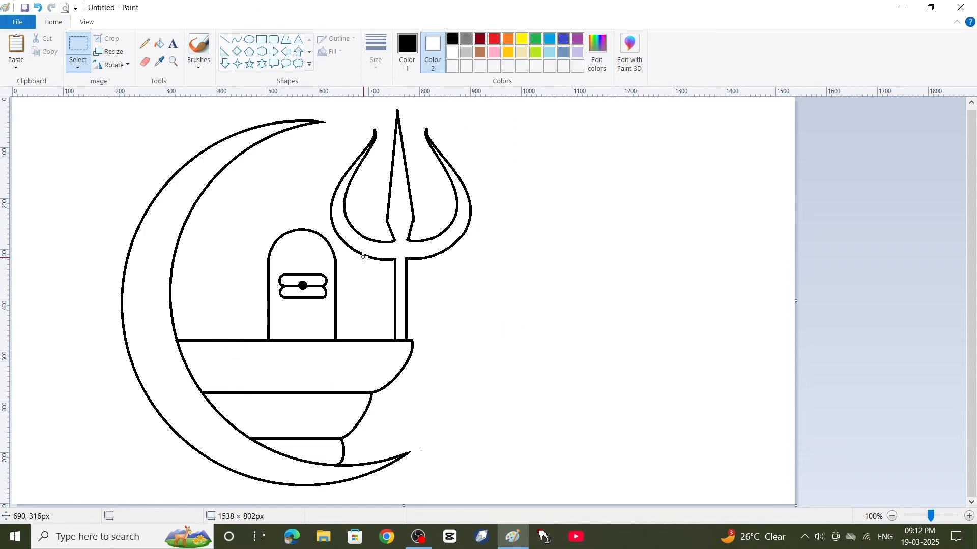
# Extend both shaft lines of the trident straight down through the upper tier to the crescent's lower tip
pyautogui.click(225, 39)
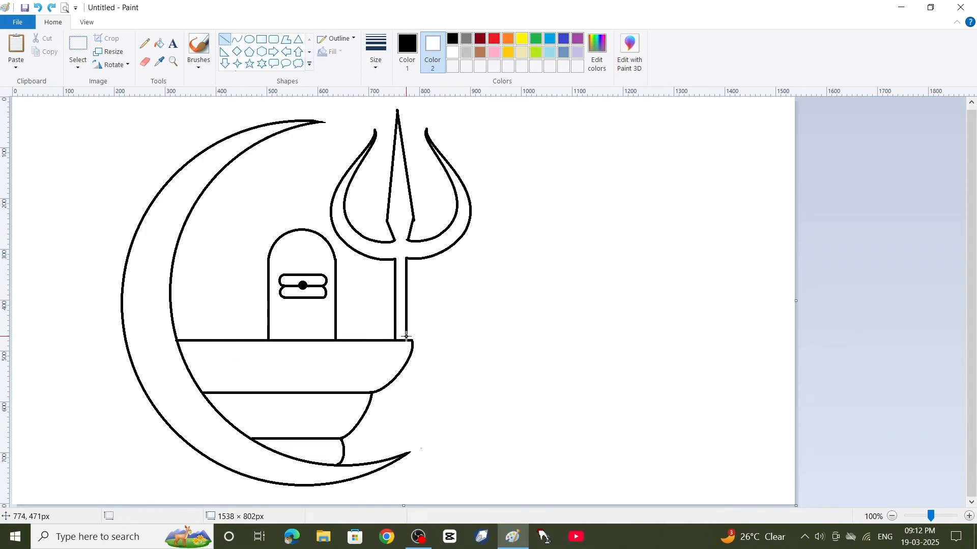
pyautogui.moveTo(406, 337); pyautogui.dragTo(399, 449)
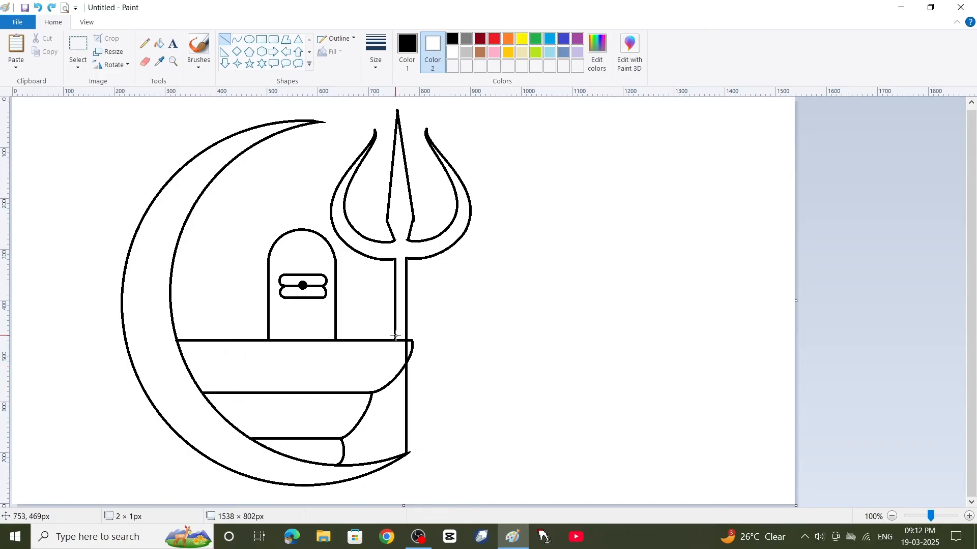
pyautogui.moveTo(395, 336); pyautogui.dragTo(396, 454)
pyautogui.click(620, 407)
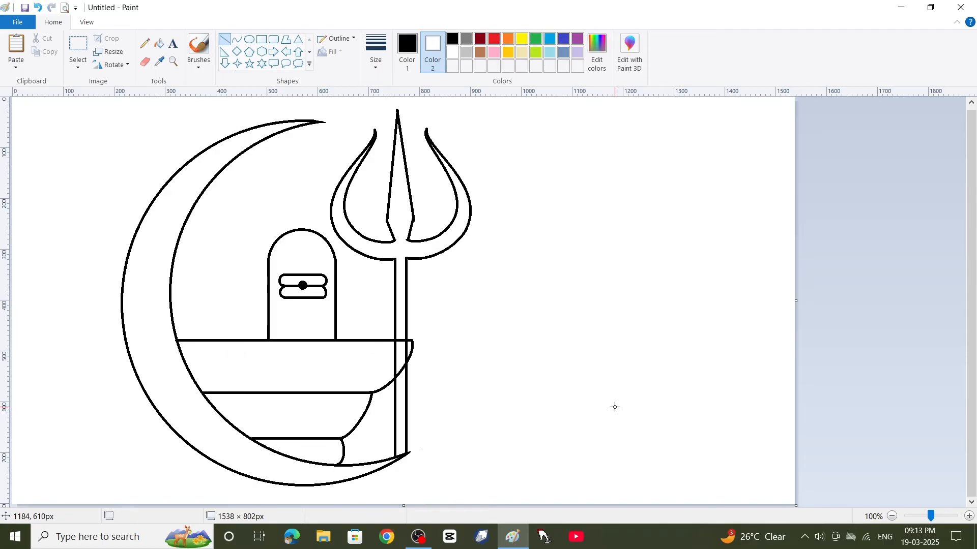
# Erase the parts of the trident's shaft lines that cross the inside of the upper tier
pyautogui.click(174, 62)
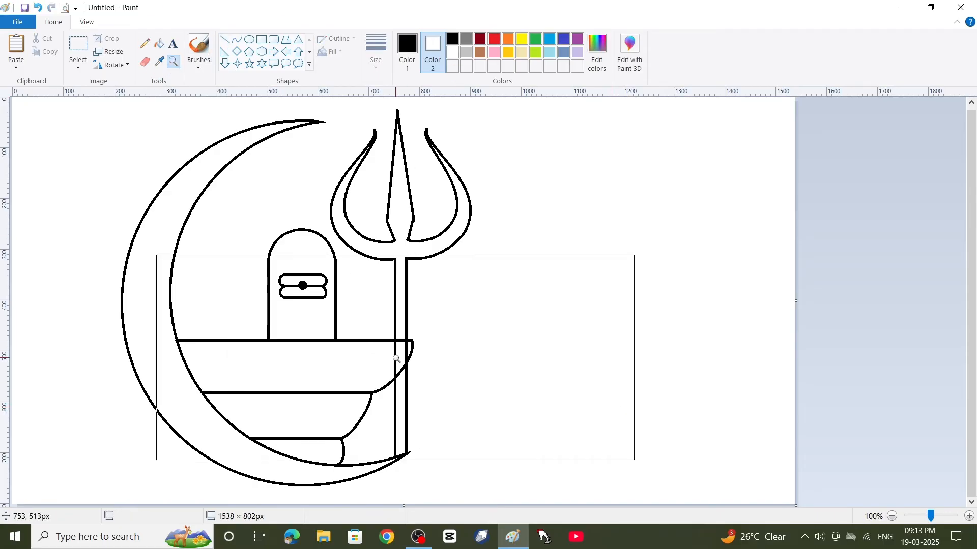
pyautogui.click(397, 359)
pyautogui.click(146, 64)
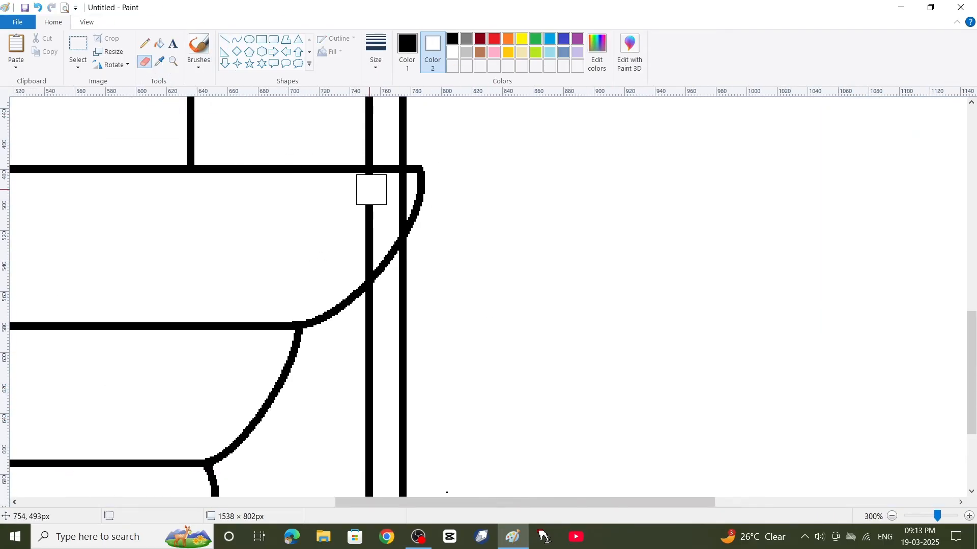
pyautogui.moveTo(370, 187)
pyautogui.mouseDown()
pyautogui.moveTo(388, 205)
pyautogui.moveTo(358, 255)
pyautogui.moveTo(327, 270)
pyautogui.moveTo(356, 253)
pyautogui.mouseUp()
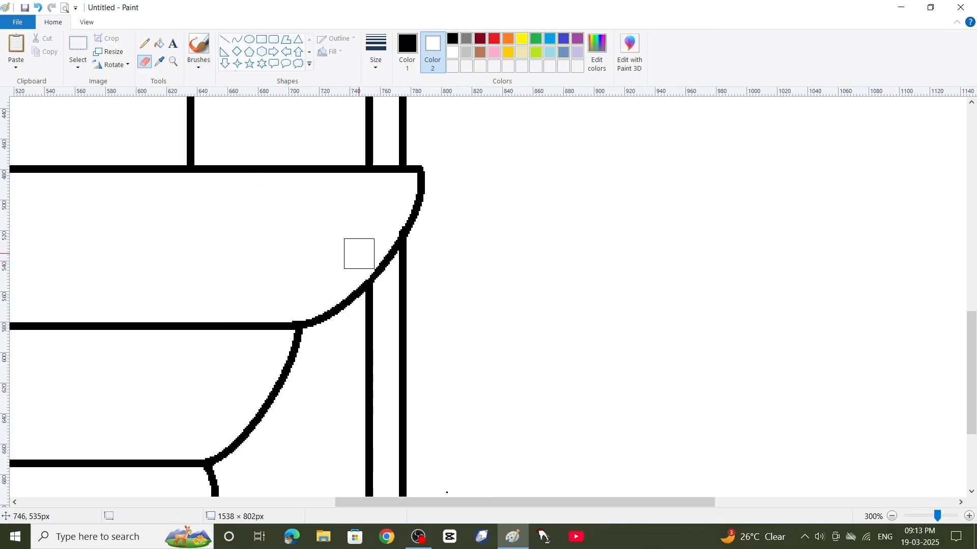
pyautogui.click(896, 517)
pyautogui.click(895, 518)
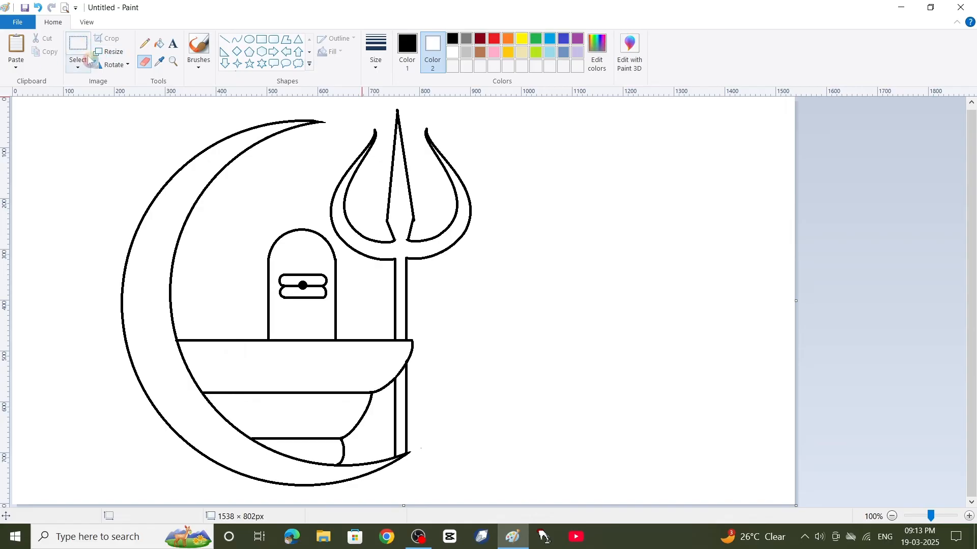
# Move the whole illustration toward the canvas's left edge and paste a copy of it on the right half
pyautogui.click(77, 46)
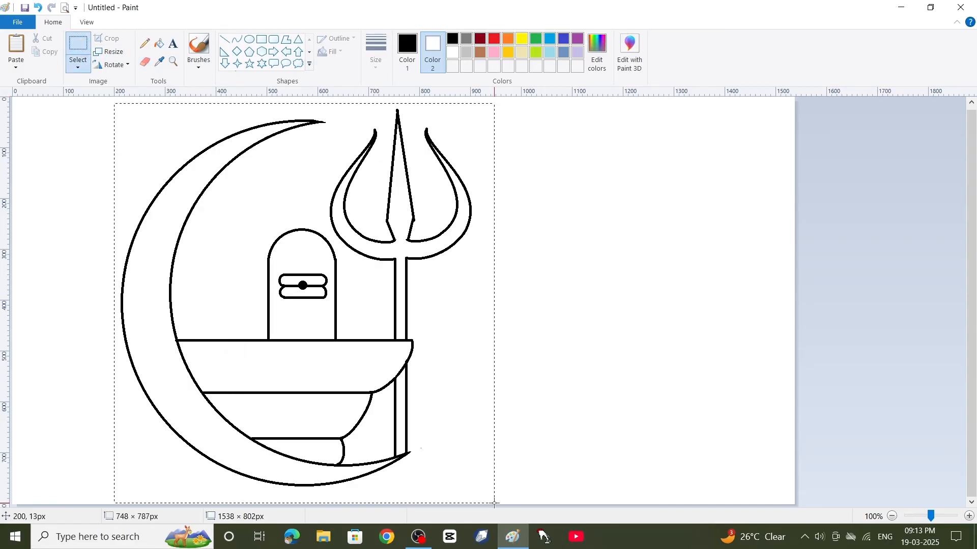
pyautogui.moveTo(495, 504); pyautogui.dragTo(494, 503)
pyautogui.moveTo(435, 389); pyautogui.dragTo(332, 397)
pyautogui.click(46, 52)
pyautogui.click(16, 47)
pyautogui.moveTo(156, 263)
pyautogui.mouseDown()
pyautogui.moveTo(550, 276)
pyautogui.moveTo(518, 277)
pyautogui.mouseUp()
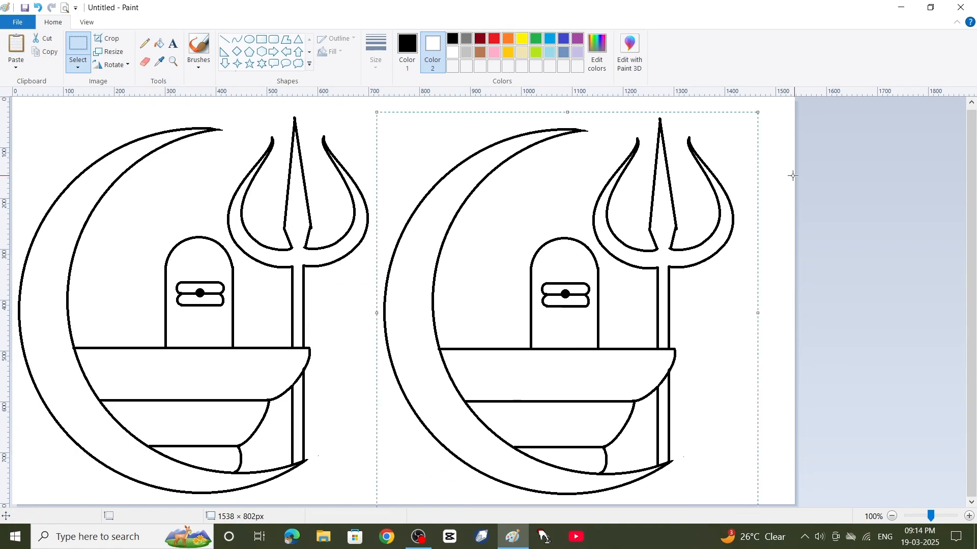
# Fill the two rounded bars of the right-hand copy red, keeping their outlines black and Color 2 white
pyautogui.click(495, 39)
pyautogui.click(159, 44)
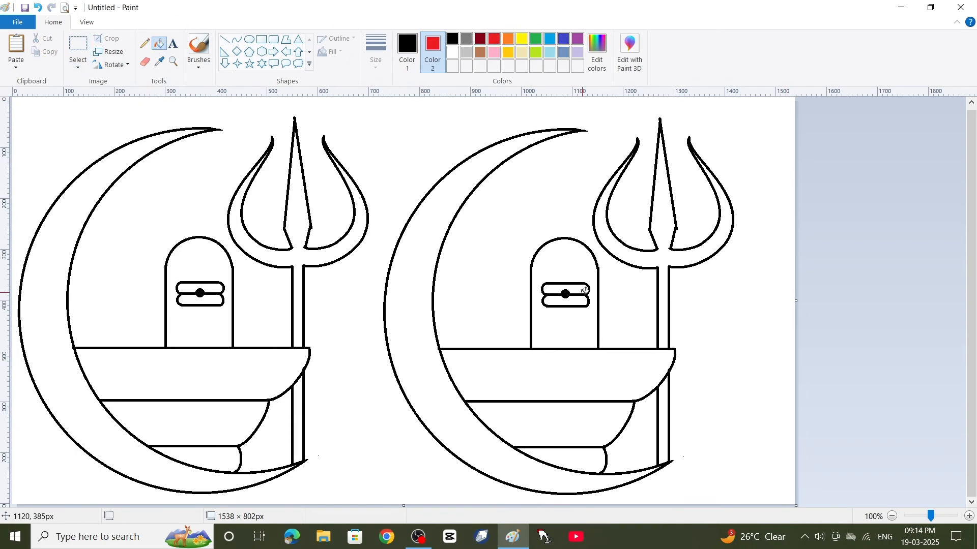
pyautogui.click(585, 290)
pyautogui.hotkey('ctrl', 'z')
pyautogui.click(453, 53)
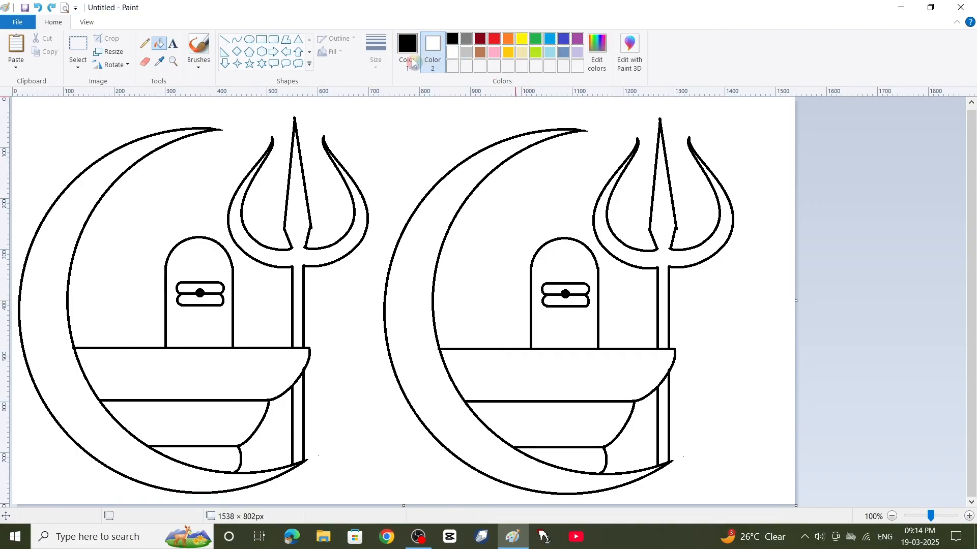
pyautogui.click(410, 59)
pyautogui.click(494, 38)
pyautogui.click(577, 321)
pyautogui.hotkey('ctrl', 'z')
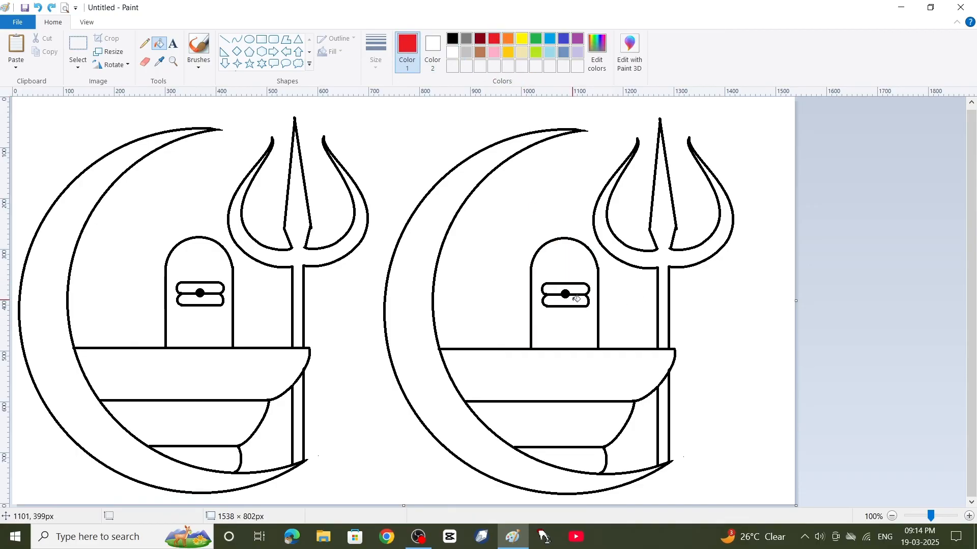
pyautogui.click(575, 289)
pyautogui.click(588, 288)
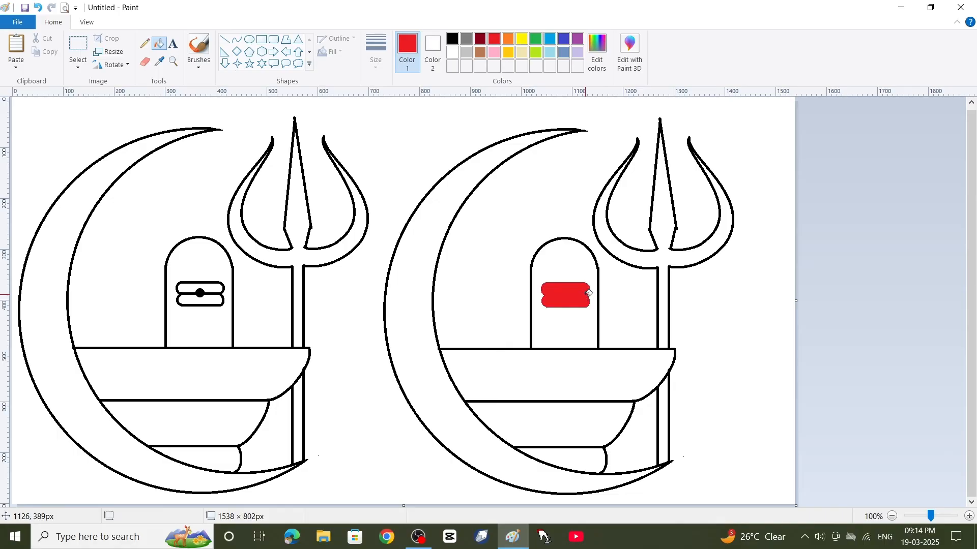
pyautogui.hotkey('ctrl', 'z')
# In the right-hand copy, fill the arched structure black and the three tiers, trident and lower shaft dark grey
pyautogui.click(452, 38)
pyautogui.click(567, 259)
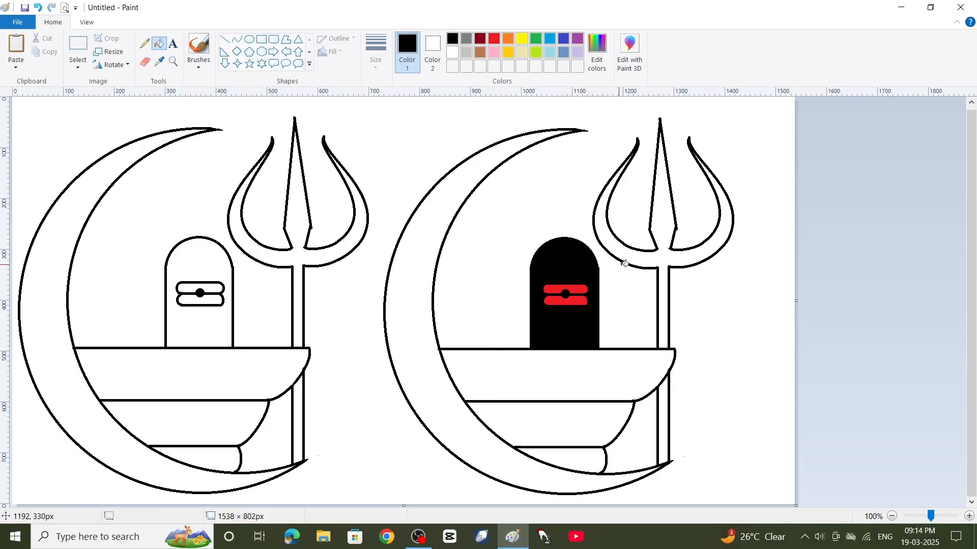
pyautogui.click(466, 39)
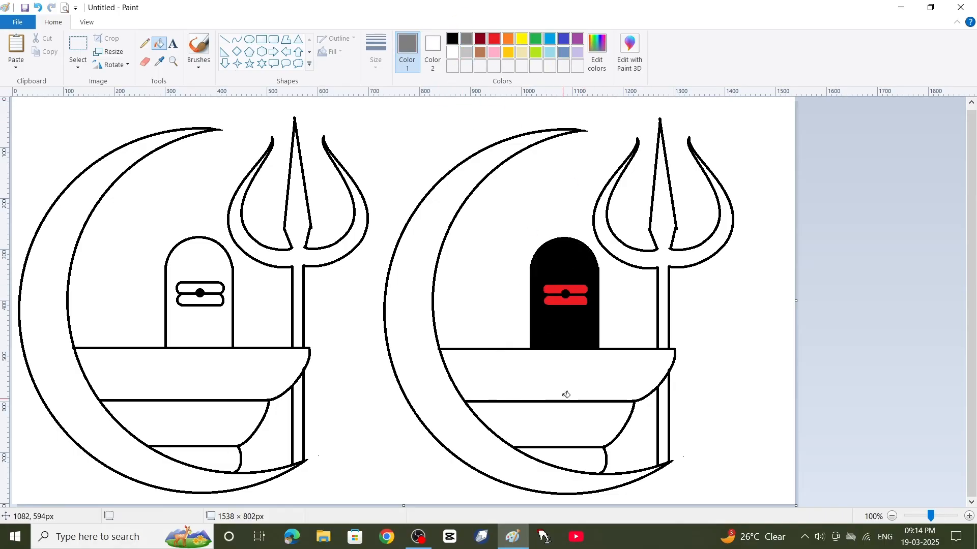
pyautogui.click(563, 392)
pyautogui.click(558, 427)
pyautogui.click(581, 462)
pyautogui.click(668, 258)
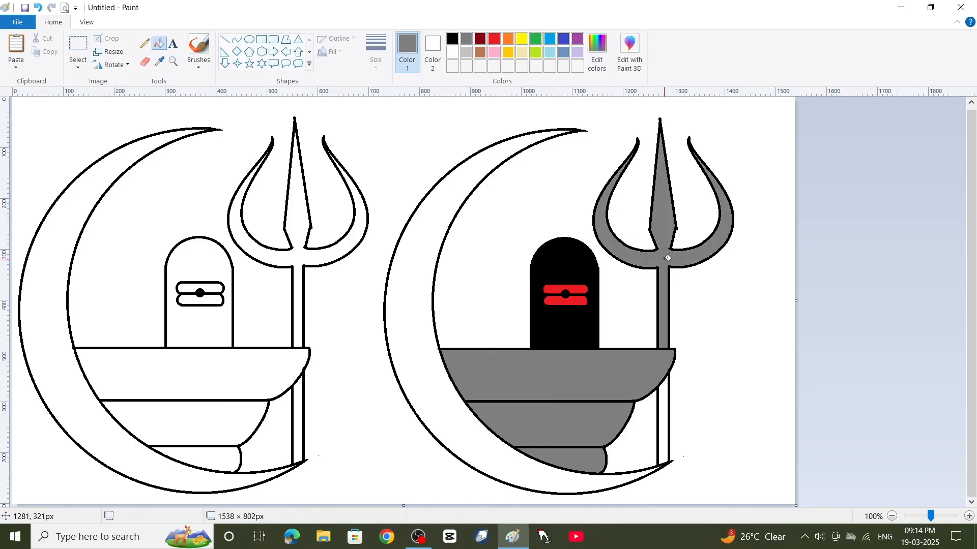
pyautogui.click(666, 411)
# Mix a custom light grey and fill the right-hand copy's crescent moon with it, also trying yellow on the crescent
pyautogui.click(597, 51)
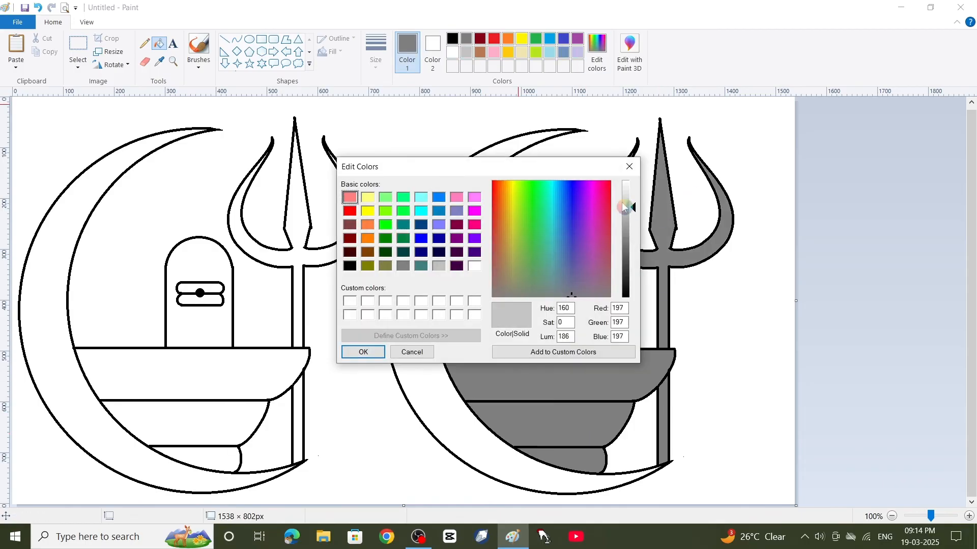
pyautogui.click(363, 352)
pyautogui.click(440, 257)
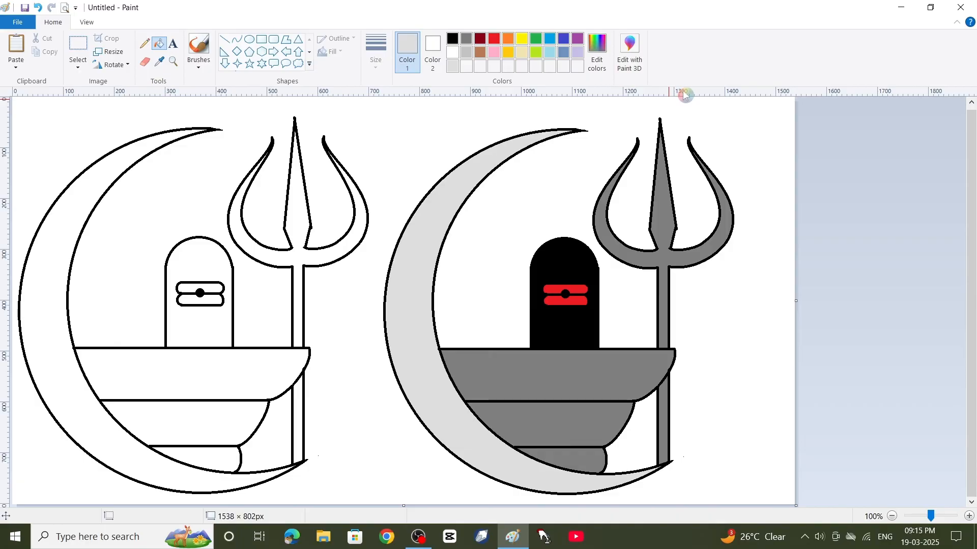
pyautogui.click(522, 38)
pyautogui.click(477, 173)
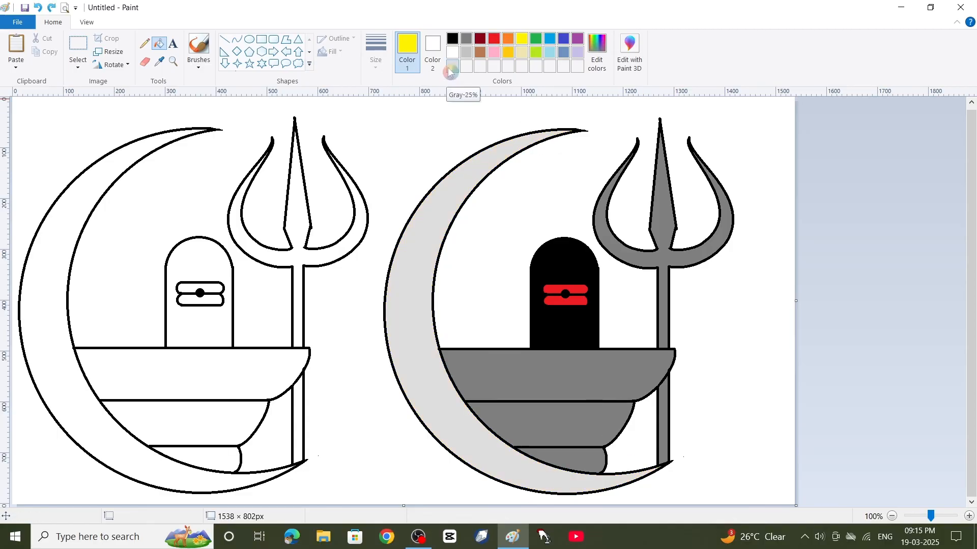
# Mix a custom darker grey and refill the three stacked tiers of the right-hand copy with it
pyautogui.click(468, 54)
pyautogui.click(597, 51)
pyautogui.moveTo(633, 223); pyautogui.dragTo(633, 260)
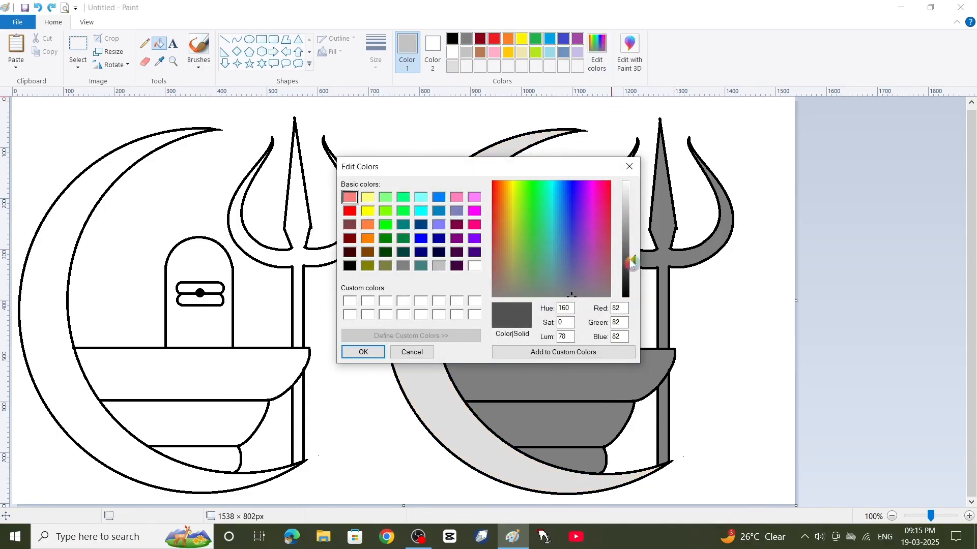
pyautogui.click(368, 348)
pyautogui.click(496, 374)
pyautogui.click(518, 425)
pyautogui.click(572, 458)
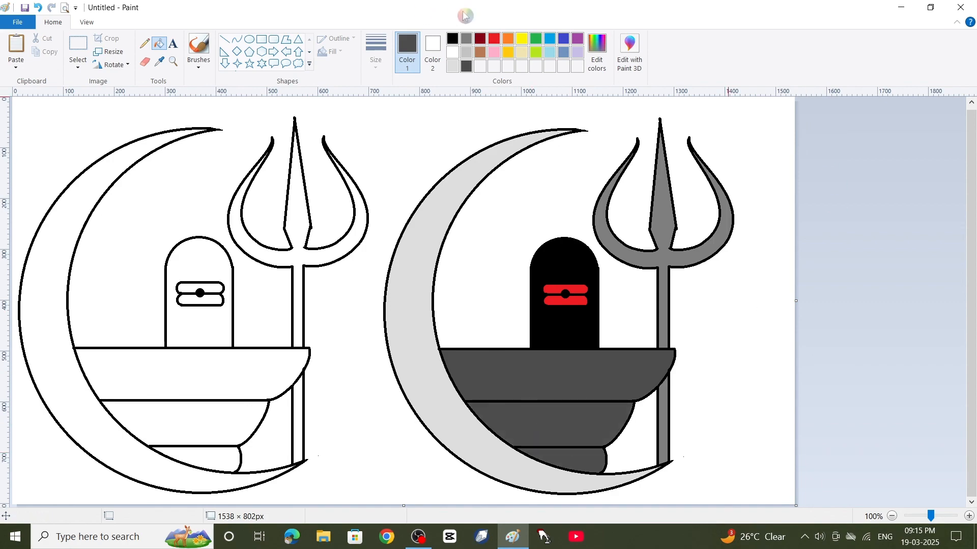
# Fill the right-hand copy's trident and the lower part of its shaft red
pyautogui.click(508, 39)
pyautogui.click(495, 39)
pyautogui.click(609, 229)
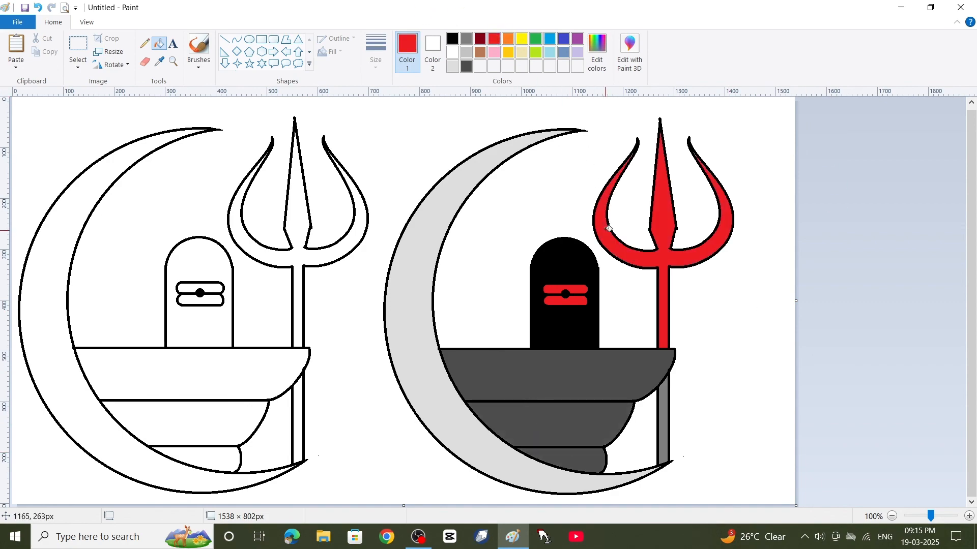
pyautogui.click(665, 409)
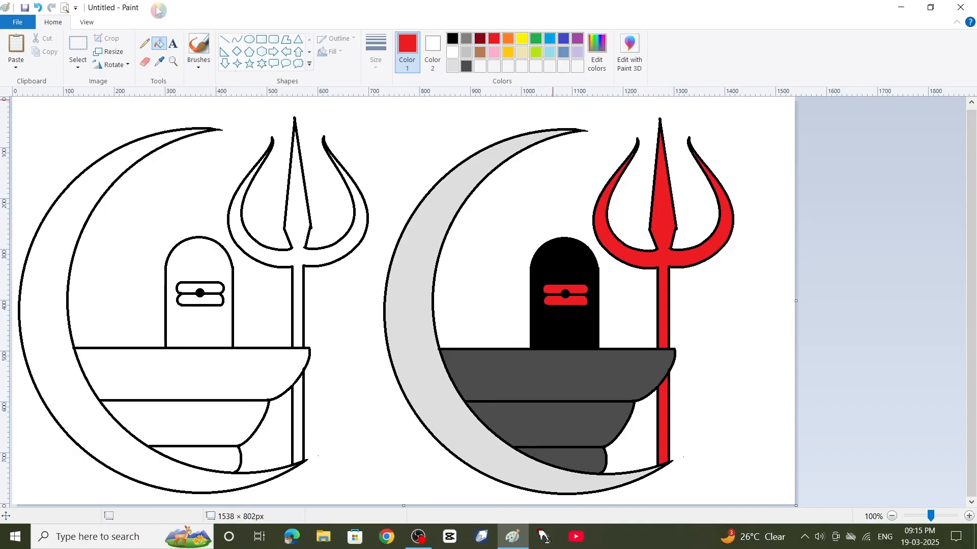
# Recolour the right-hand copy's trident and the lower part of its shaft orange
pyautogui.click(507, 39)
pyautogui.click(663, 315)
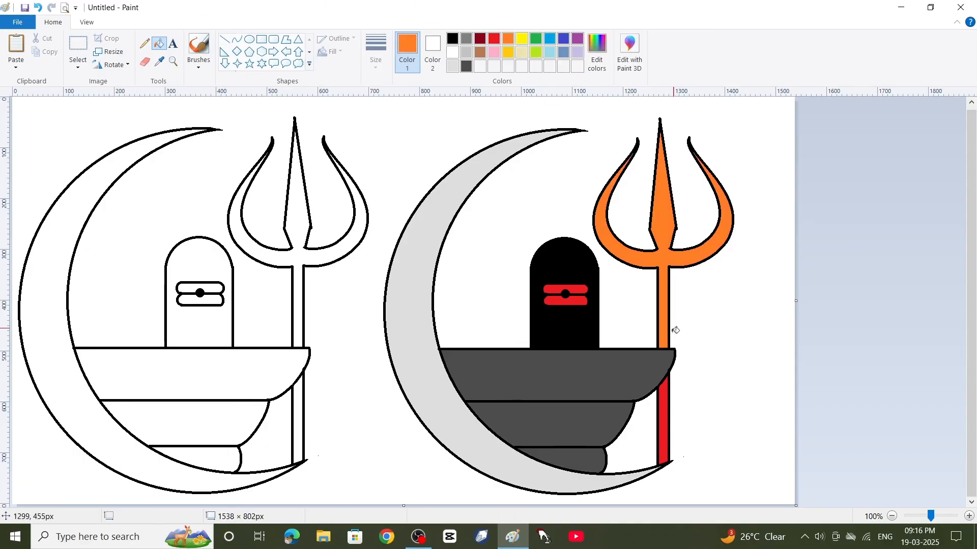
pyautogui.click(664, 404)
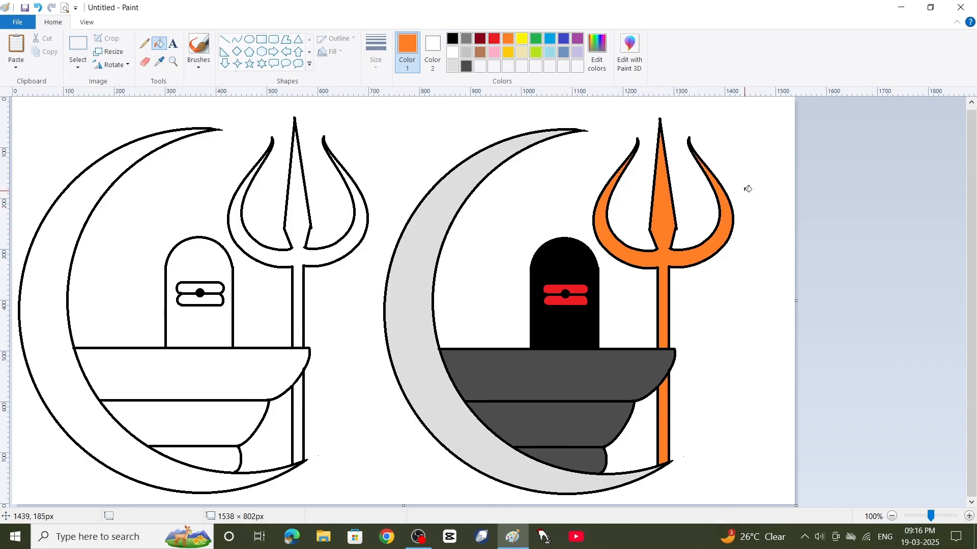